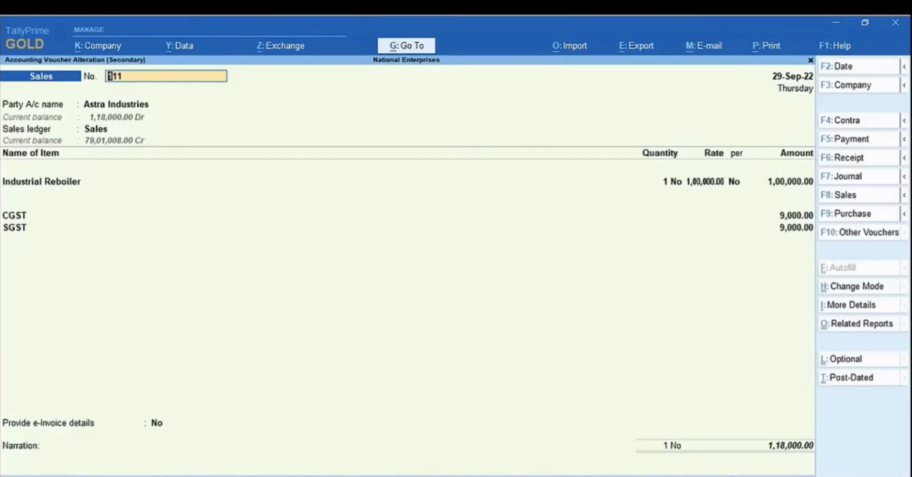
Review the dispatch and party details of the Astra Industries sales voucher, checking the party's GSTIN/UIN and place of supply.
key("Return")
key("Return")
key("Return")
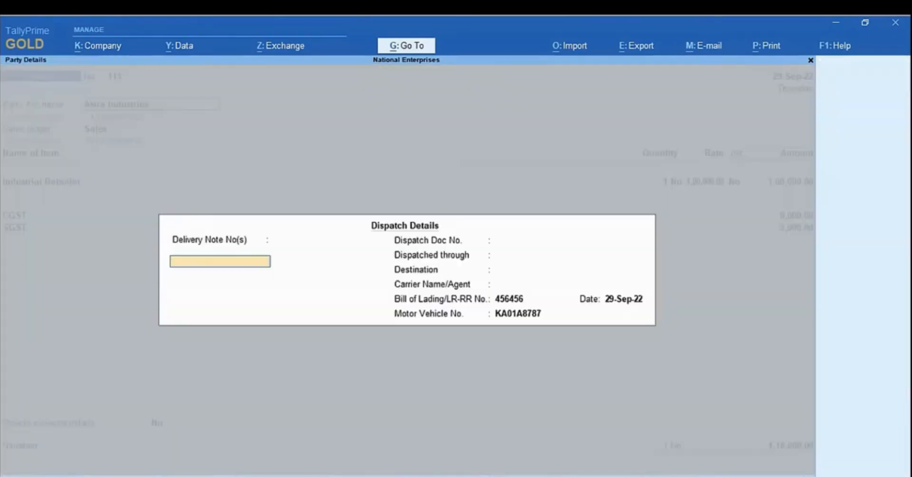
key("ctrl+a")
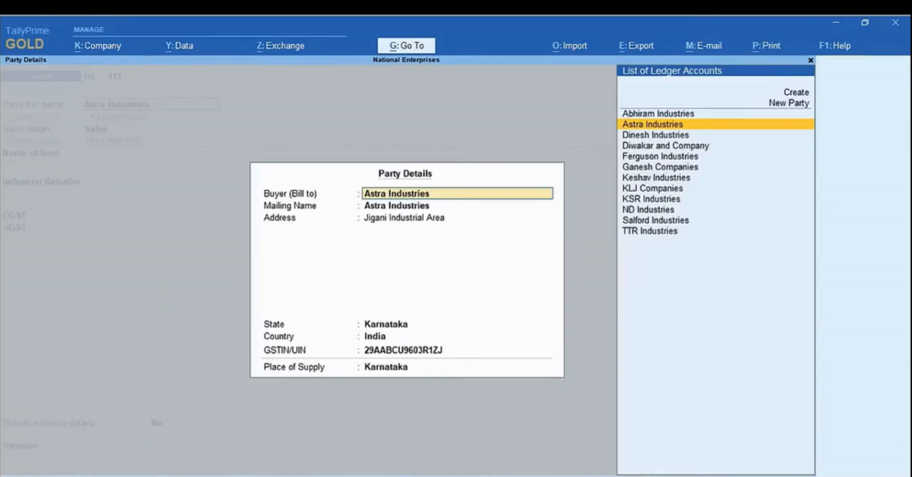
key("Return")
key("Return")
key("Return")
key("Return")
key("Return")
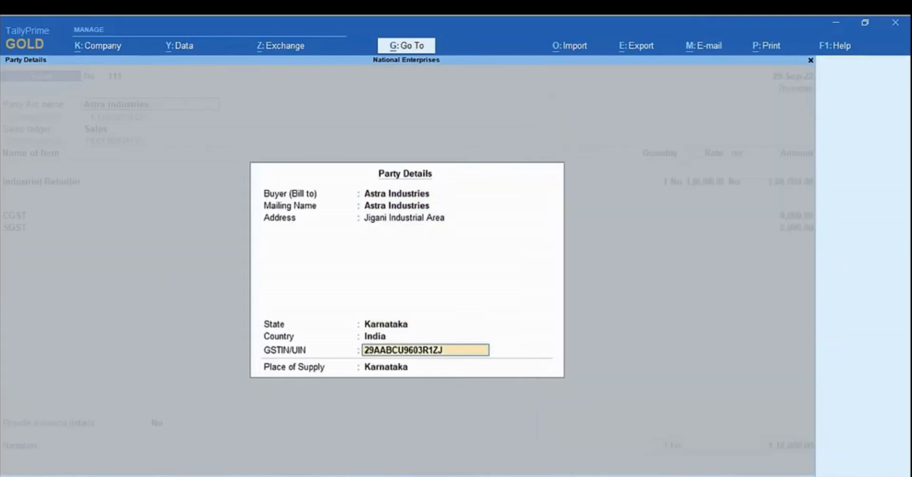
key("Return")
key("Return")
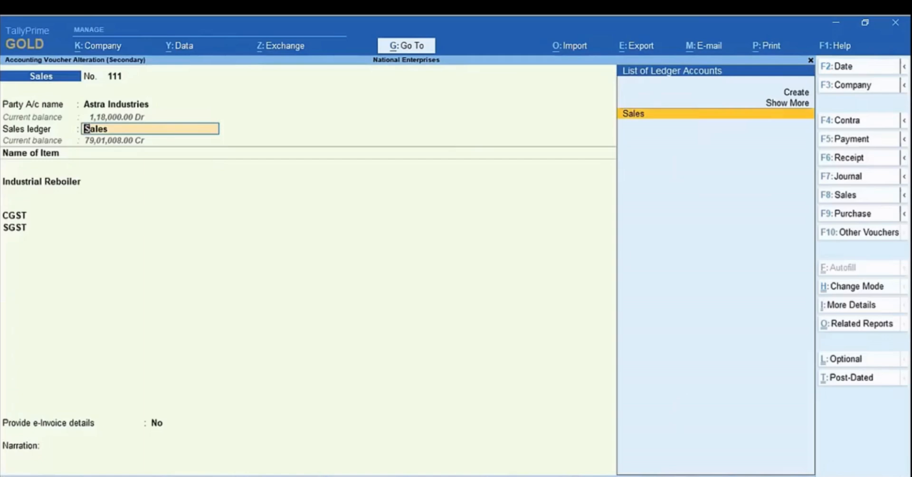
Save the Astra Industries sales voucher and generate its e-Invoice.
key("Return")
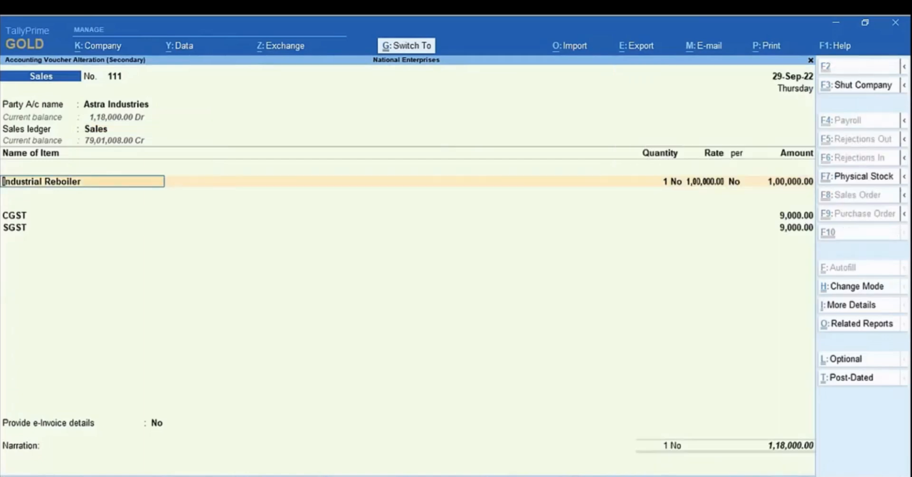
key("ctrl+a")
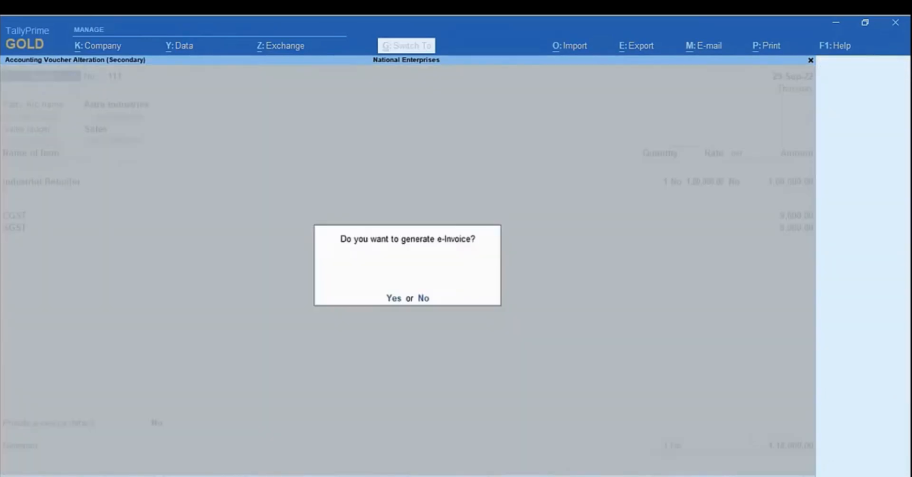
key("Return")
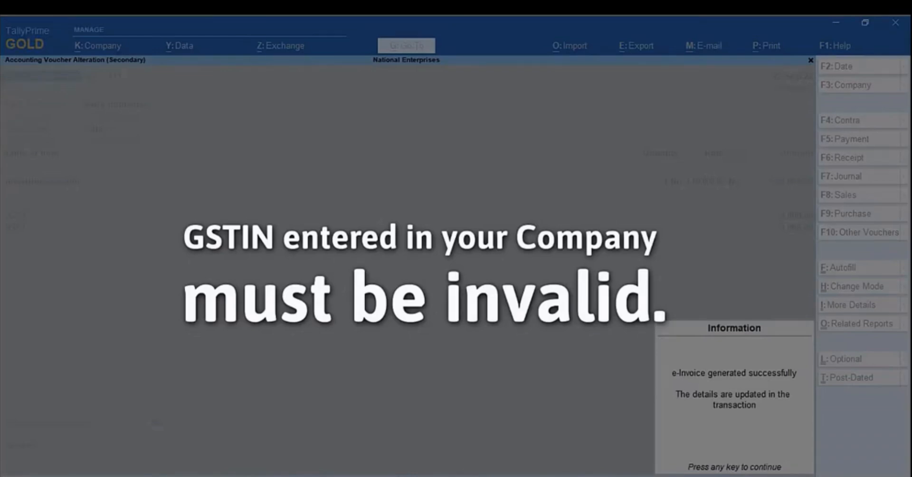
key("Return")
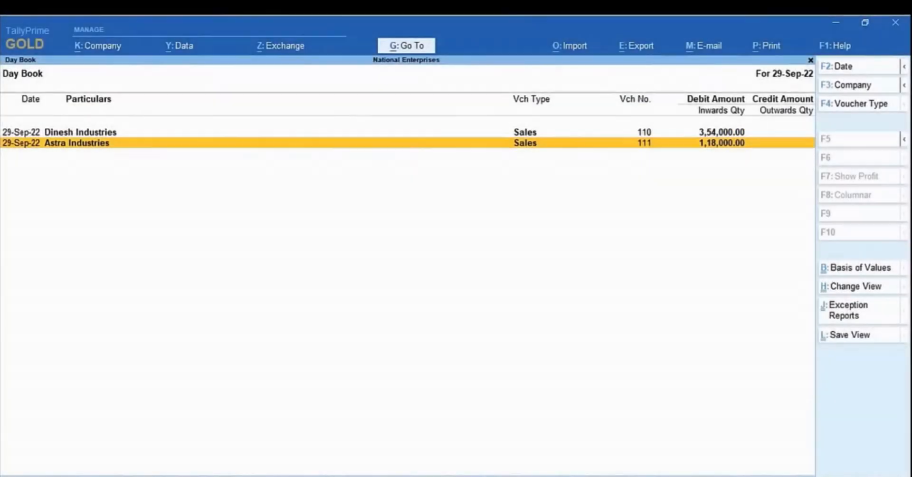
Open the company's GST details through the company features and check the company's GSTIN/UIN.
key("F11")
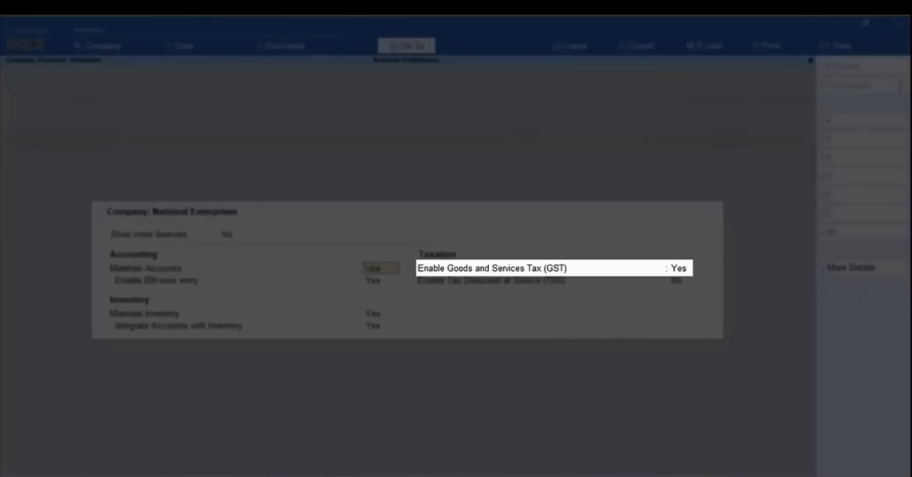
key("Return")
key("Return")
key("Return")
key("Return")
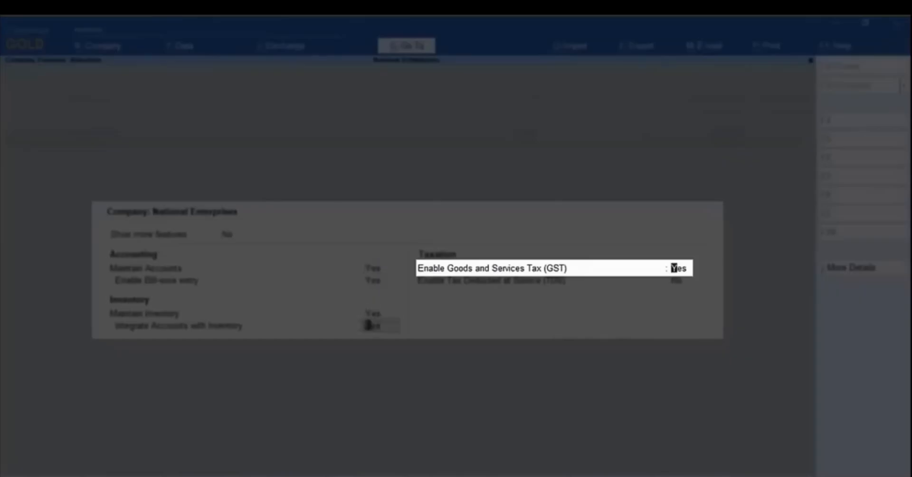
key("Return")
key("Return")
key("Return")
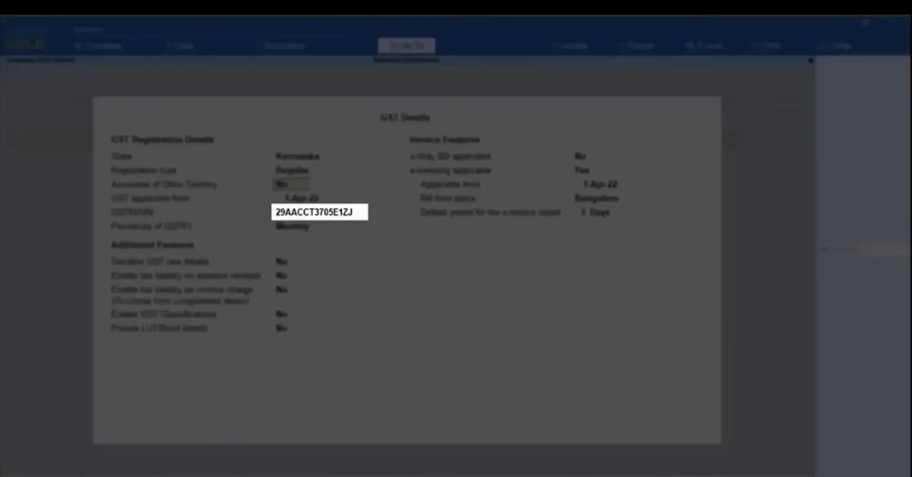
key("Return")
key("Return")
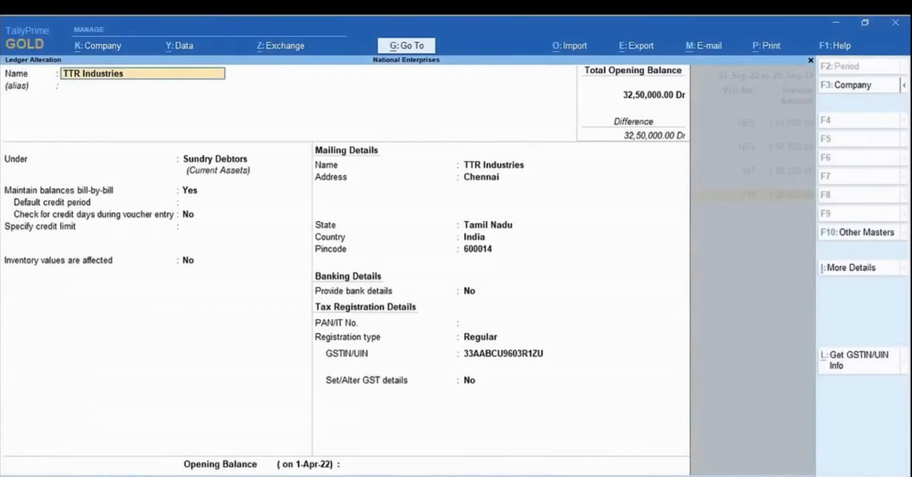
Set Set/Alter GST details to Yes in the TTR Industries ledger, accept SEZ as party type with its GSTIN/UIN, and save the ledger.
key("Return")
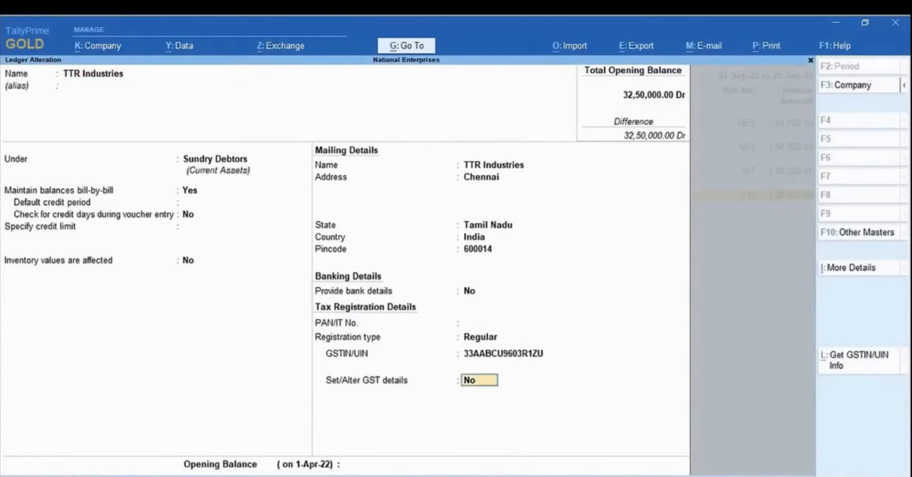
type("y")
key("Return")
key("Return")
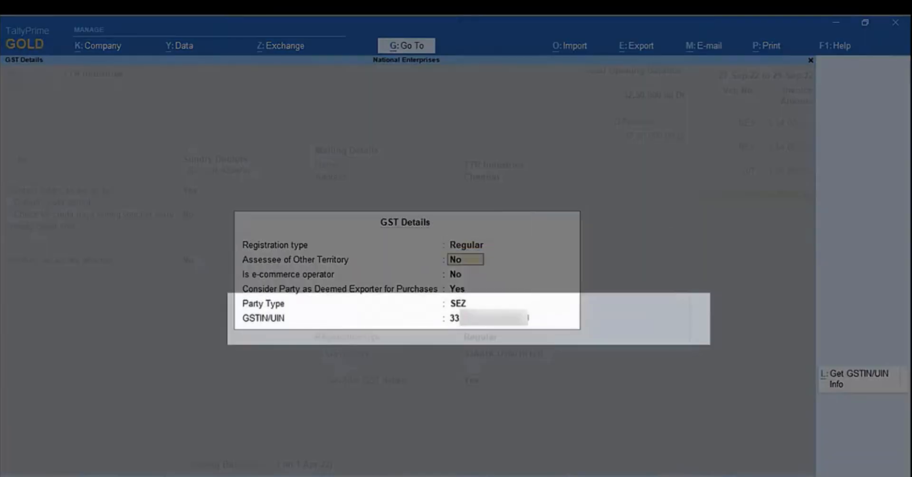
key("Return")
key("Return")
key("Return")
key("Return")
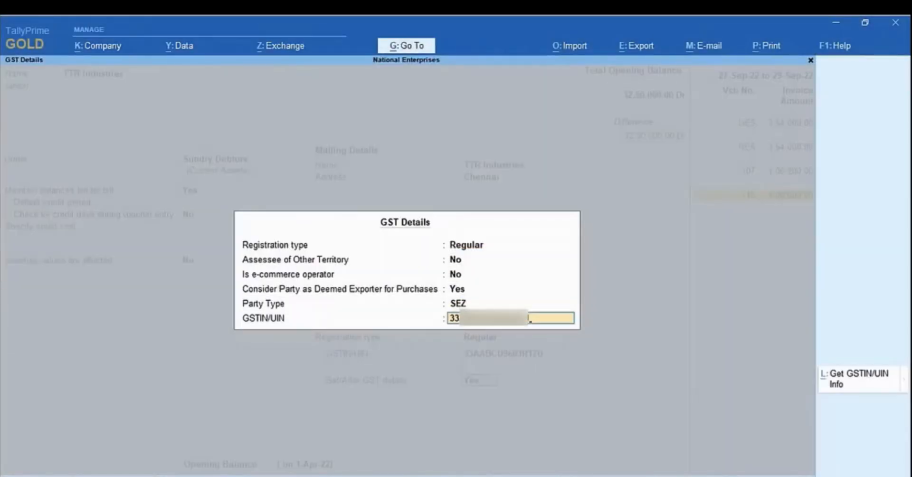
key("Return")
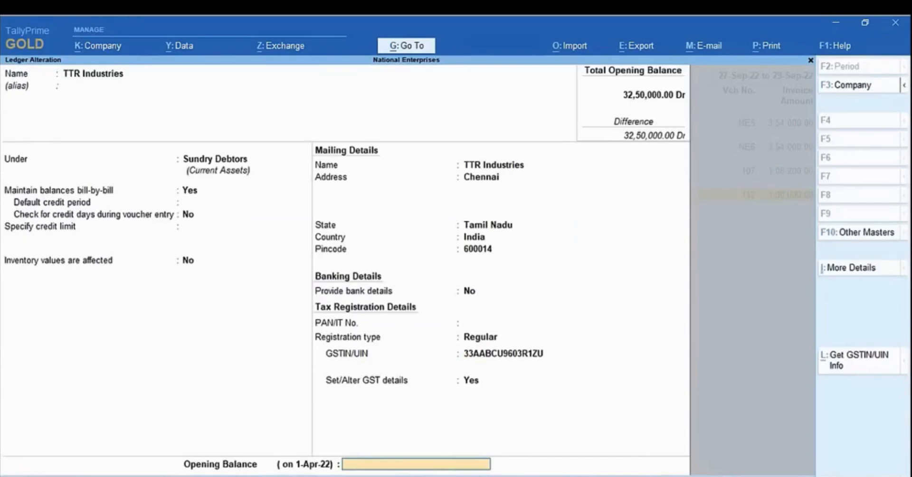
key("ctrl+a")
key("Escape")
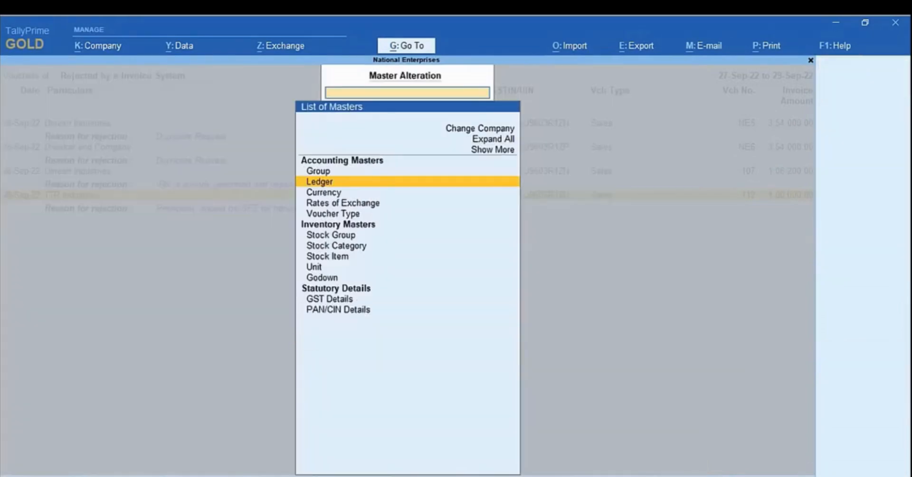
key("Escape")
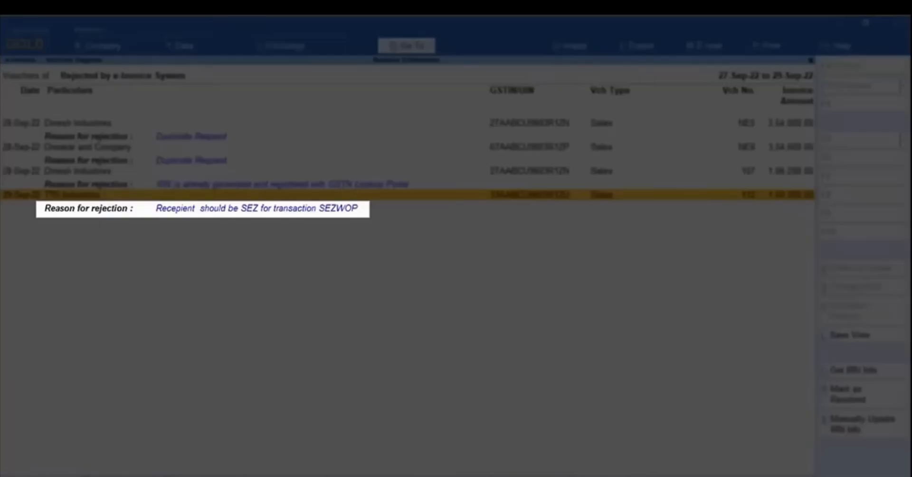
Save the rejected TTR Industries sales voucher and resend its details for e-Invoice generation.
key("Return")
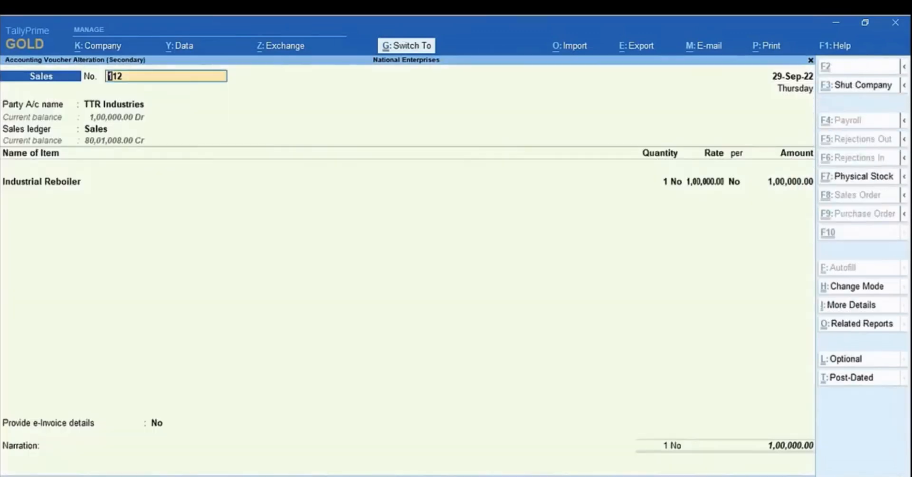
key("ctrl+a")
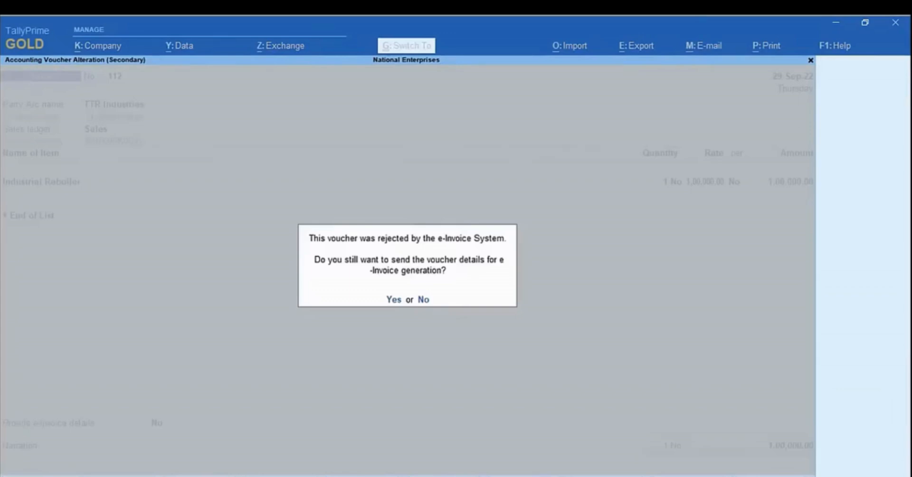
key("y")
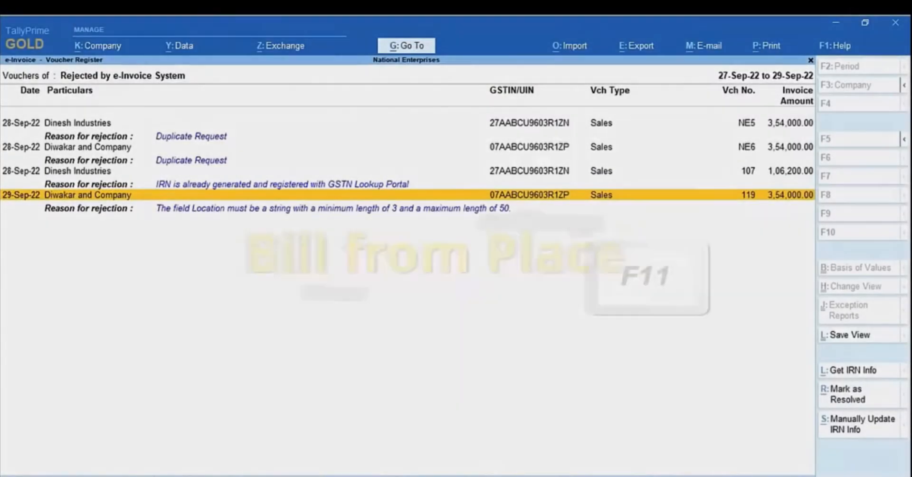
Leave the rejected voucher list and open the GST details of National Enterprises from its company features.
key("Escape")
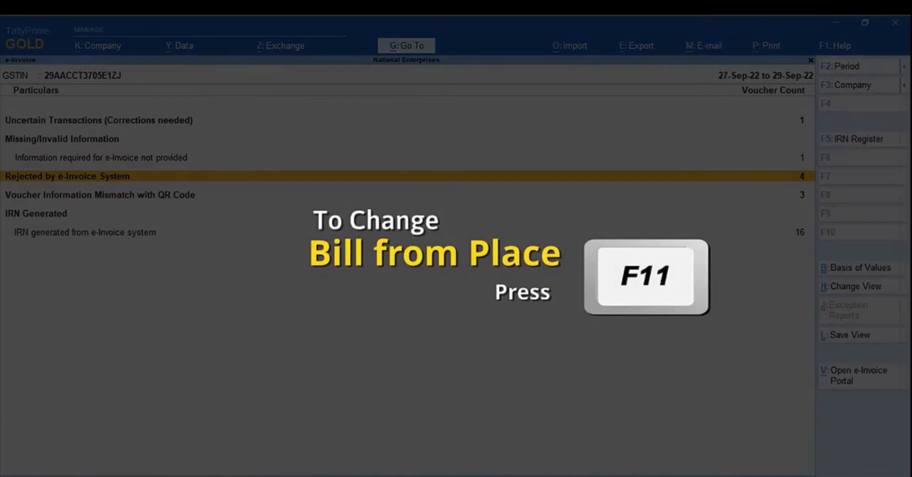
key("F11")
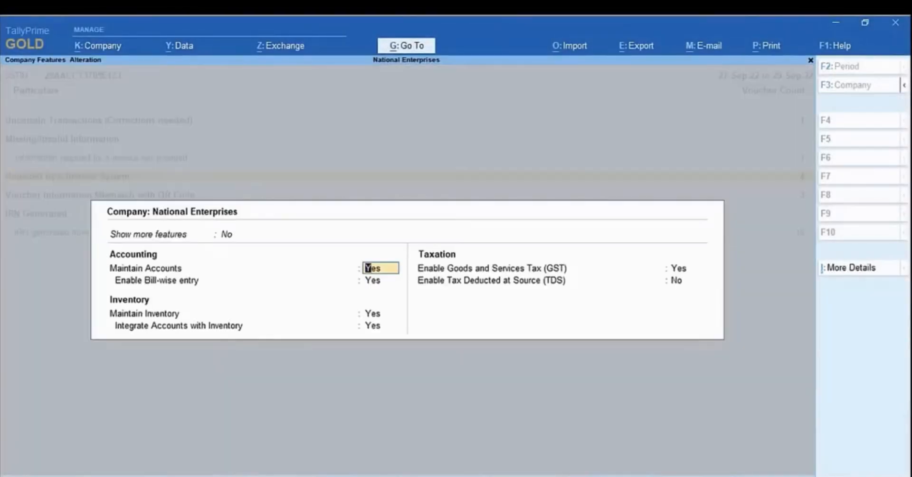
key("Down")
key("Down")
key("Down")
key("Return")
key("Return")
key("Return")
key("Return")
key("Return")
key("Return")
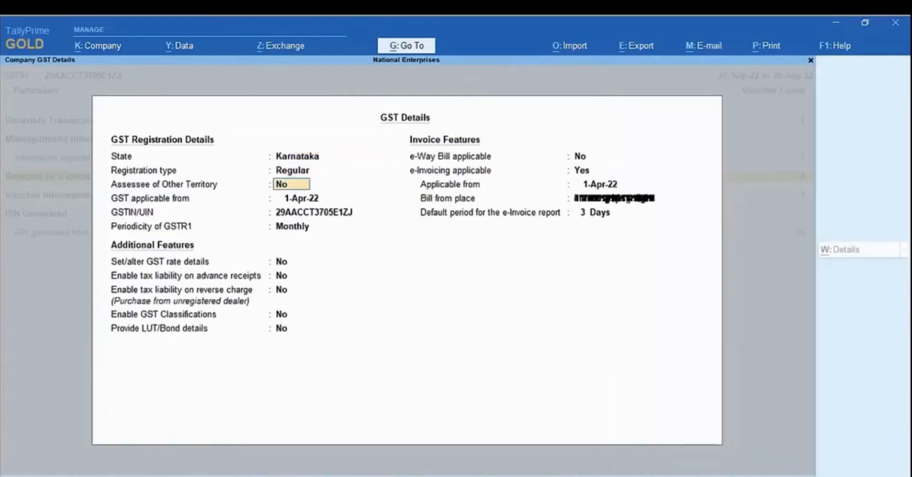
Set the company's Bill from place to Bangalore and save the GST details and company features.
key("Return")
key("Return")
key("Return")
key("Return")
key("Return")
key("Return")
key("Return")
key("Return")
key("Return")
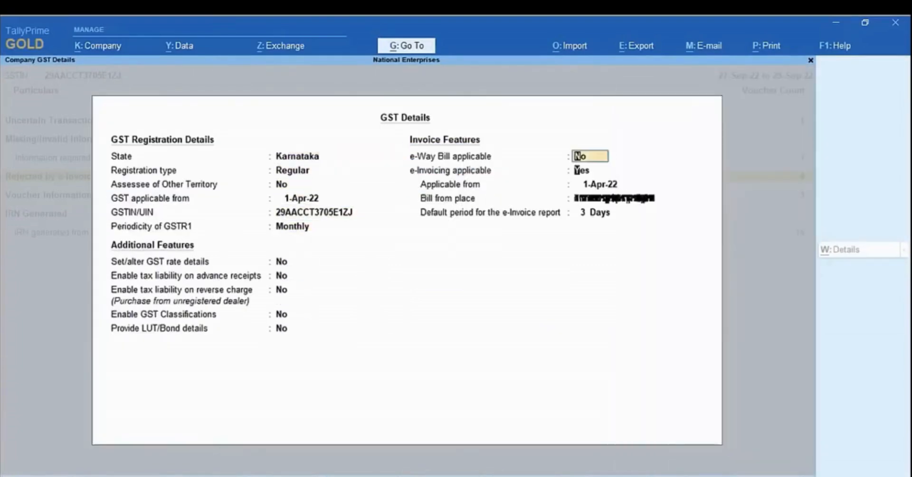
key("Return")
type("Bang")
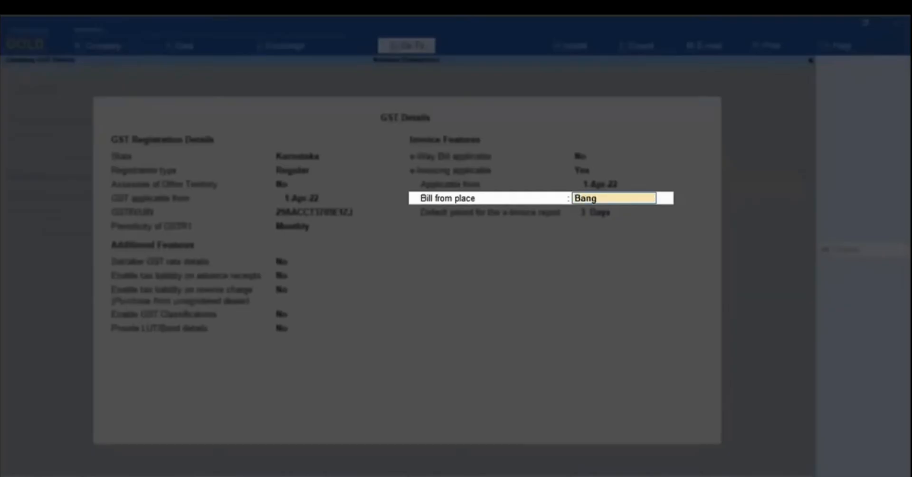
type("alore")
key("Return")
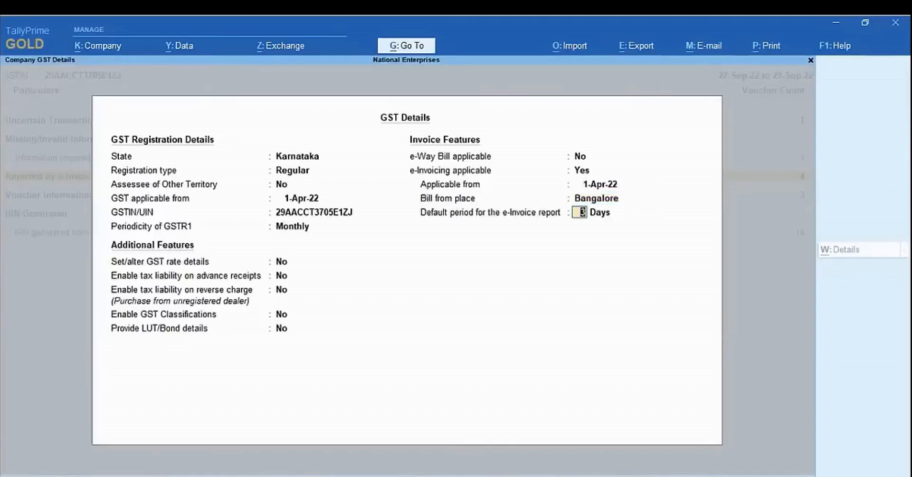
key("Return")
key("Return")
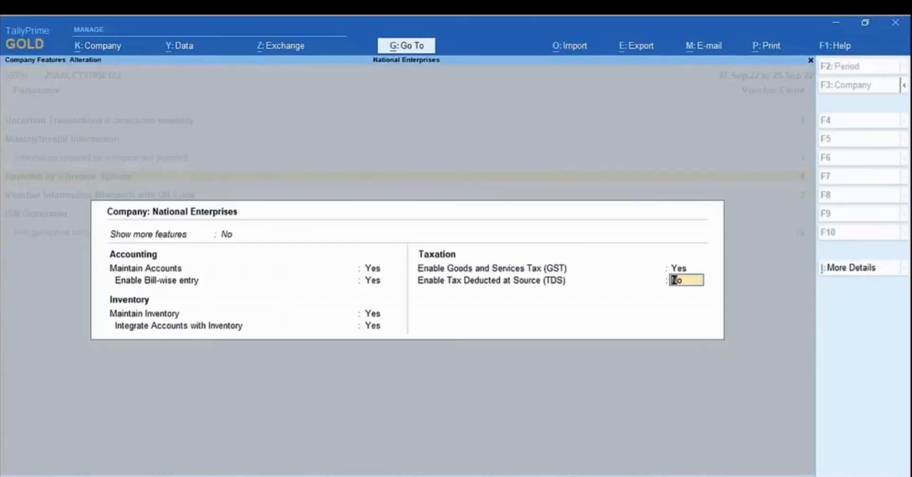
key("ctrl+a")
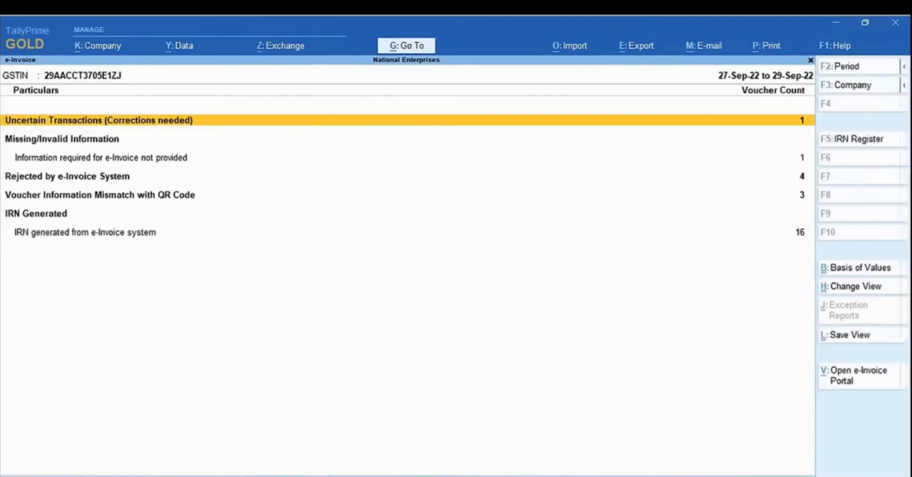
Open Diwakar and Company's sales voucher 119 from the vouchers rejected by the e-Invoice System.
key("Down")
key("Down")
key("Return")
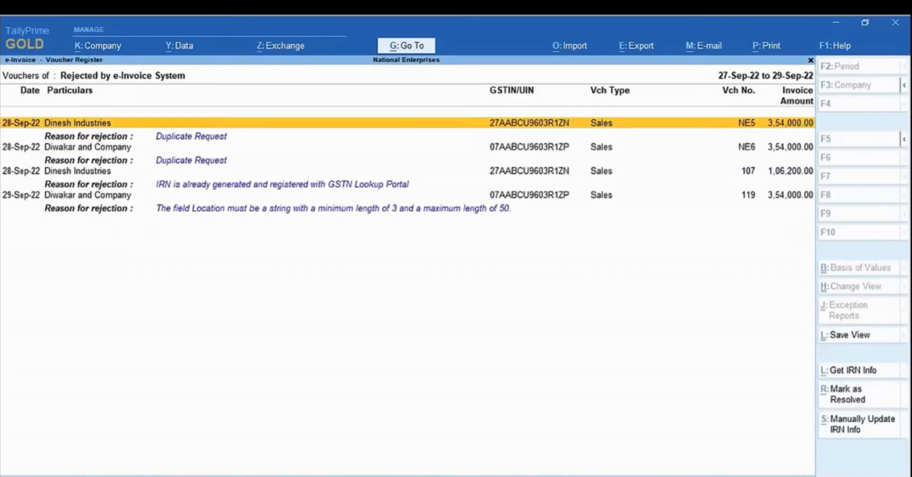
key("Down")
key("Down")
key("Down")
key("Down")
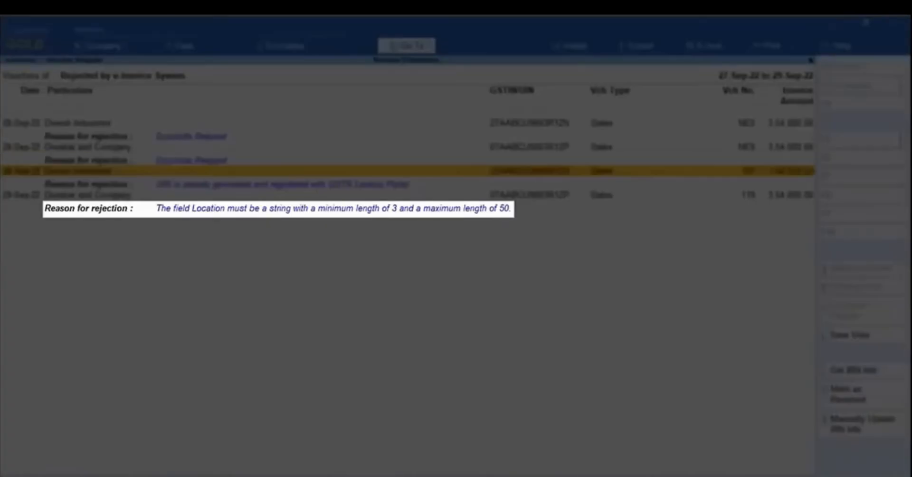
key("Down")
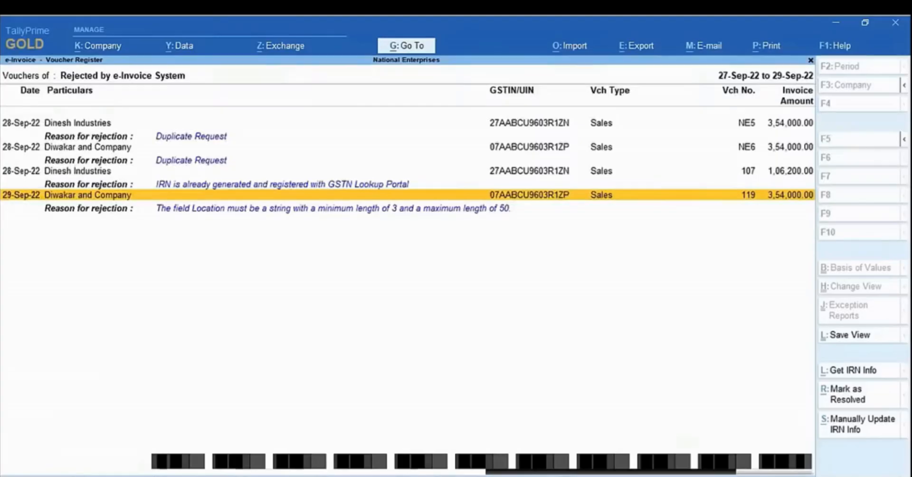
key("Return")
Open the e-Invoice details of sales voucher 119 and turn on Provide Dispatch From details.
left_click(163, 427)
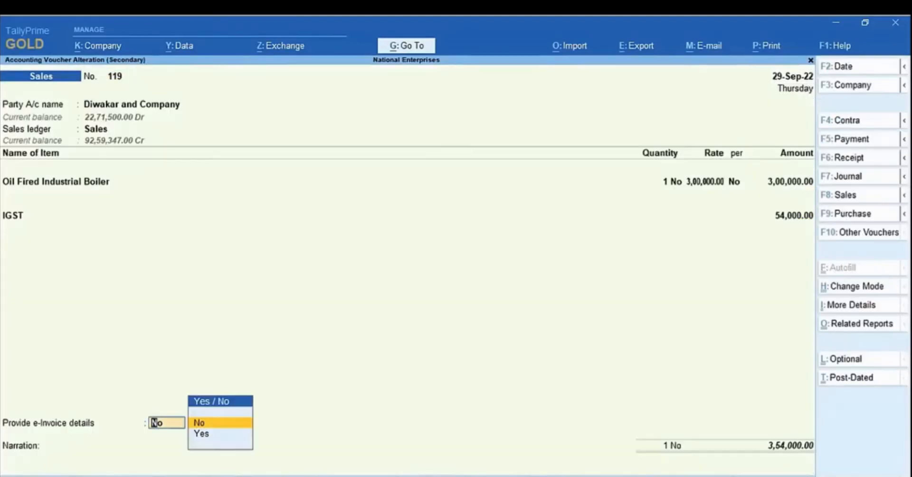
key("Down")
key("Return")
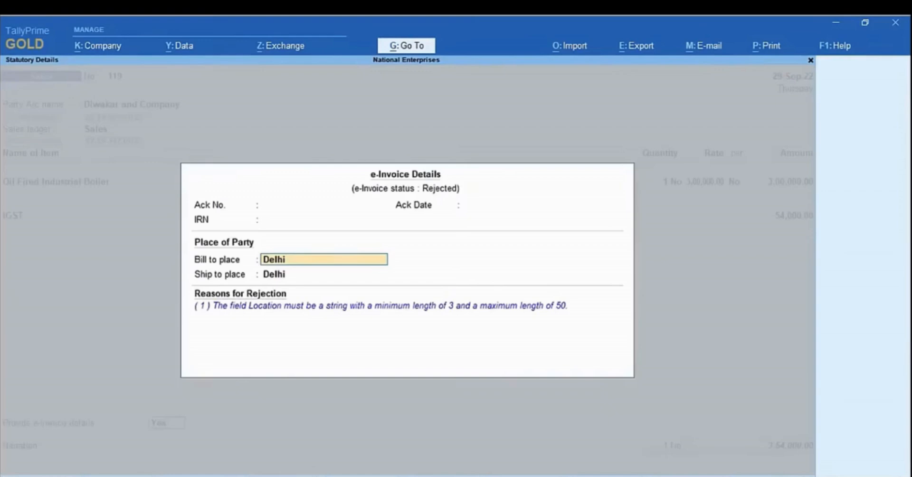
key("F12")
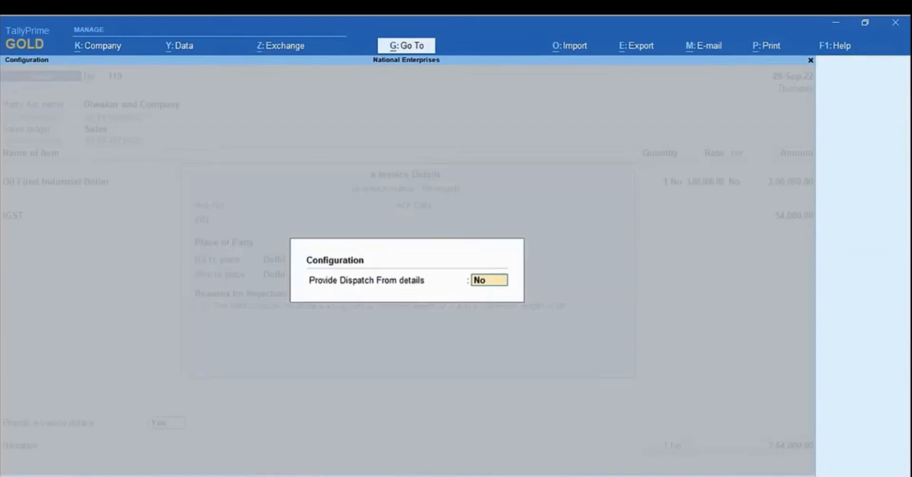
key("y")
key("Return")
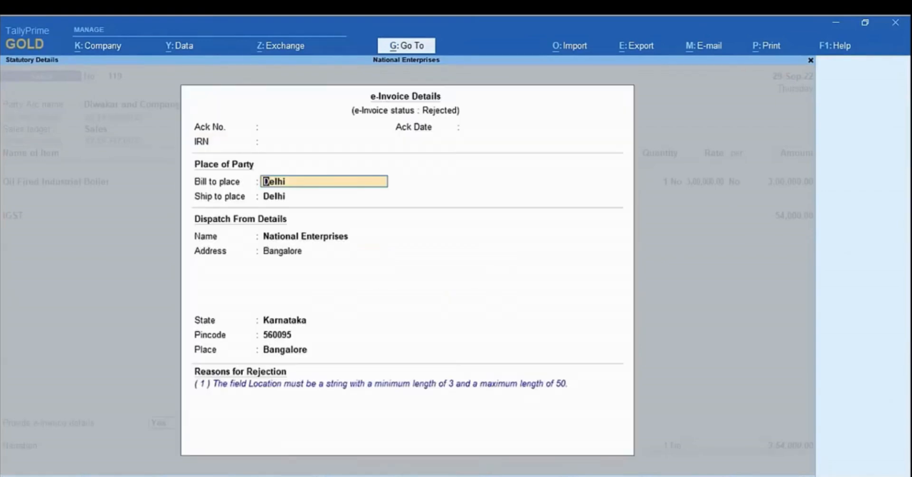
Go through the place and Dispatch From details, accept them, then save voucher 119 and resend it for e-Invoice generation.
key("Return")
key("Return")
key("Return")
key("Return")
key("Return")
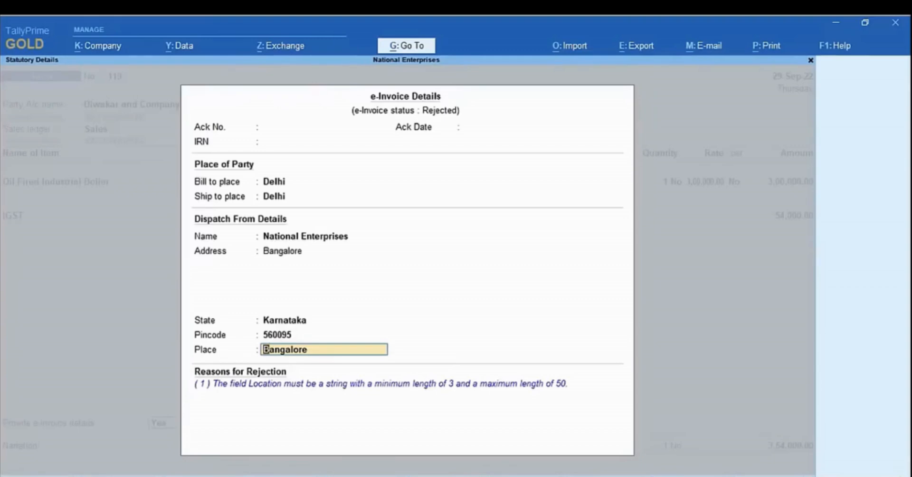
key("ctrl")
key("ctrl+a")
key("ctrl")
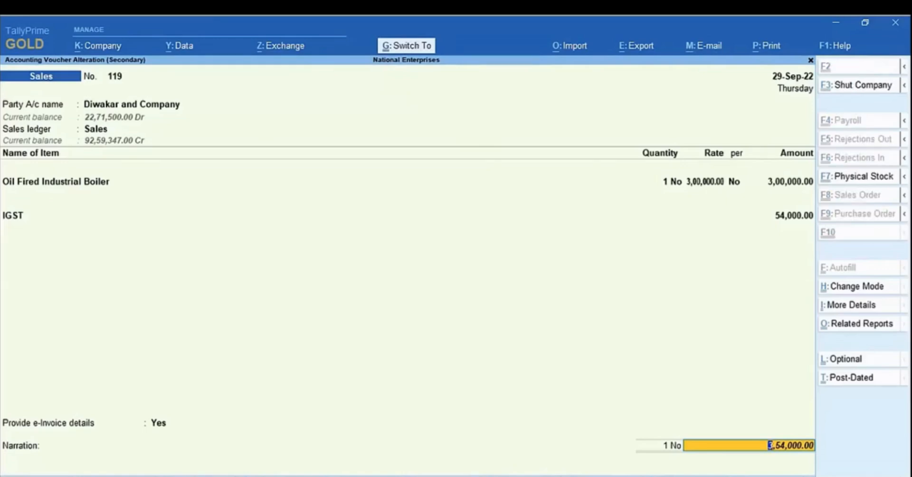
key("ctrl+a")
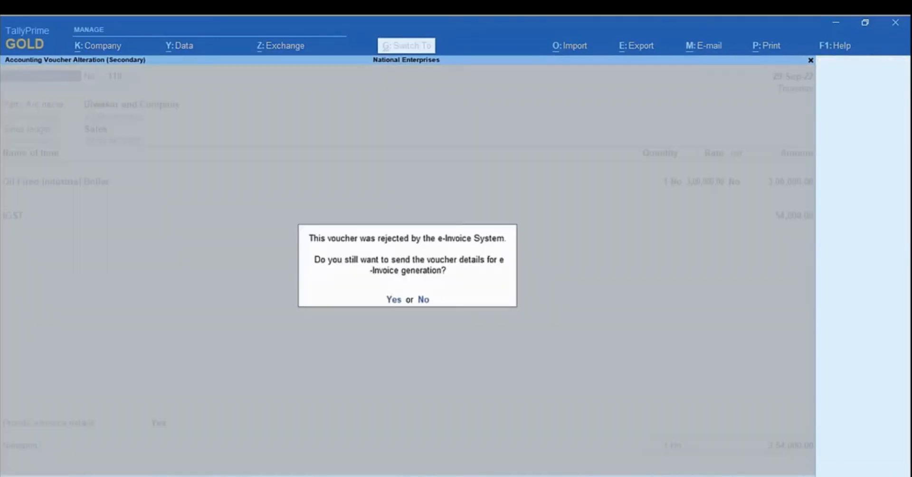
key("y")
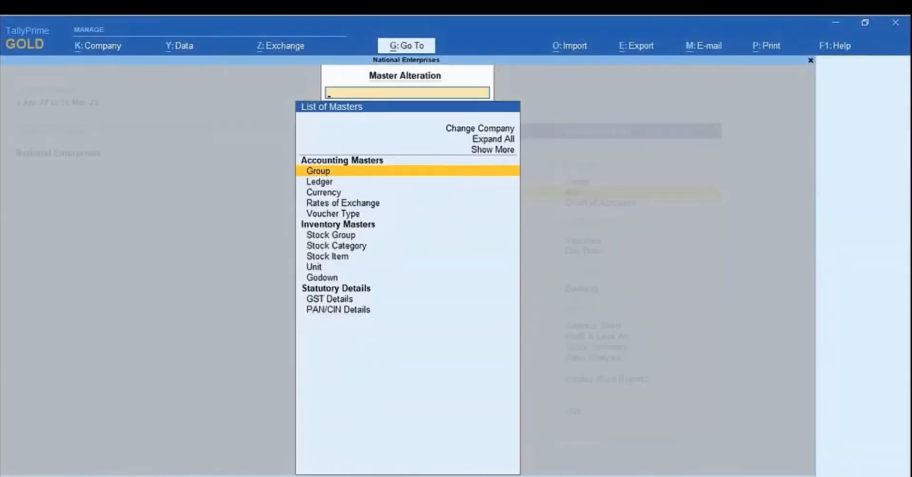
Open the stock item Steel Electric Hot Industrial Boiler for alteration from the inventory masters.
key("Down")
key("Down")
key("Down")
key("Down")
key("Down")
key("Down")
key("Down")
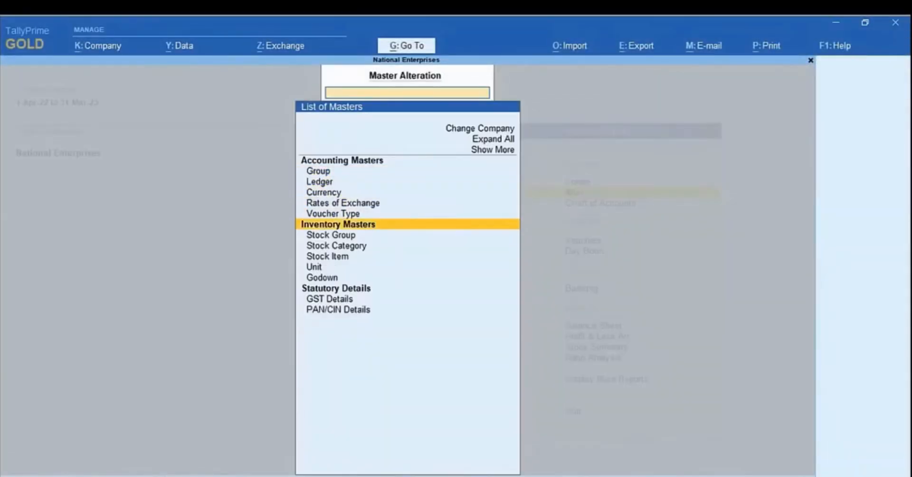
key("Return")
key("Down")
key("Down")
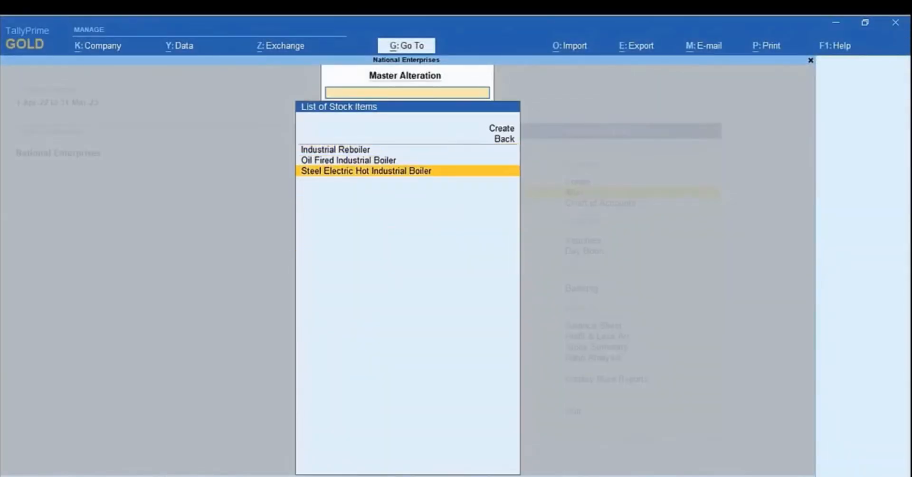
key("Return")
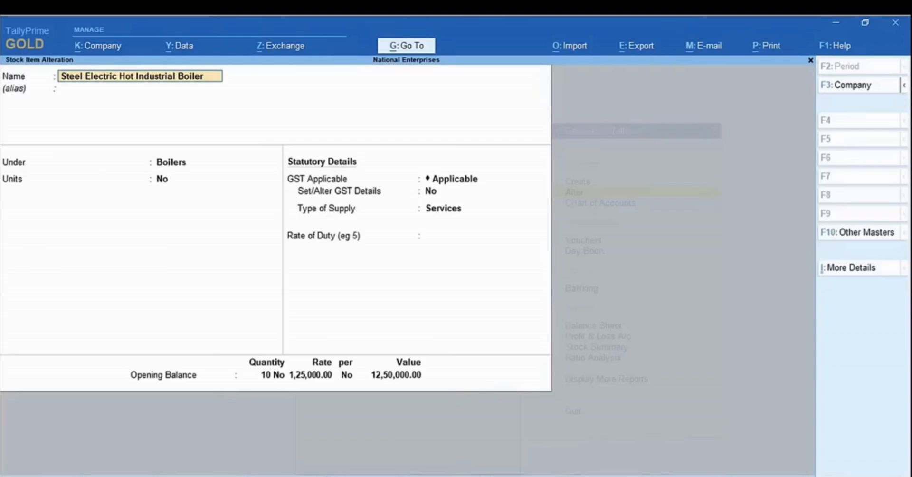
Set Set/Alter GST Details to Yes for the Steel Electric Hot Industrial Boiler to open its GST details.
key("Return")
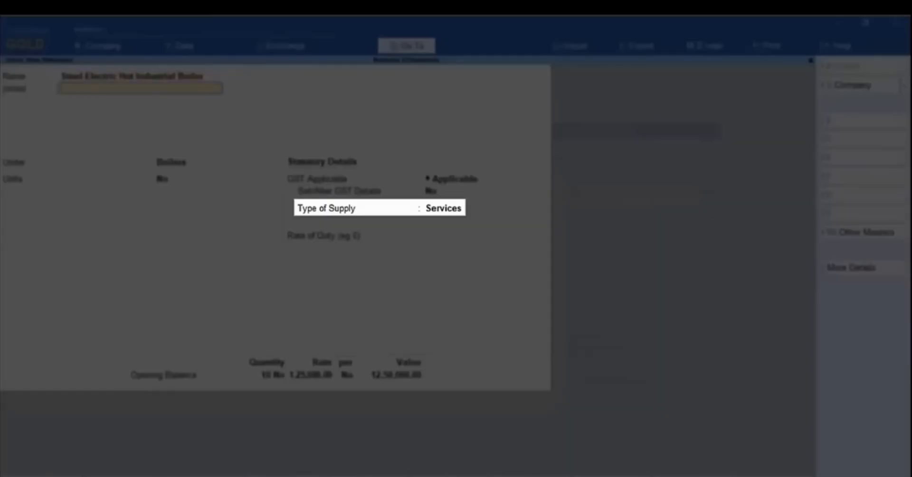
key("Return")
key("Return")
key("Return")
key("Return")
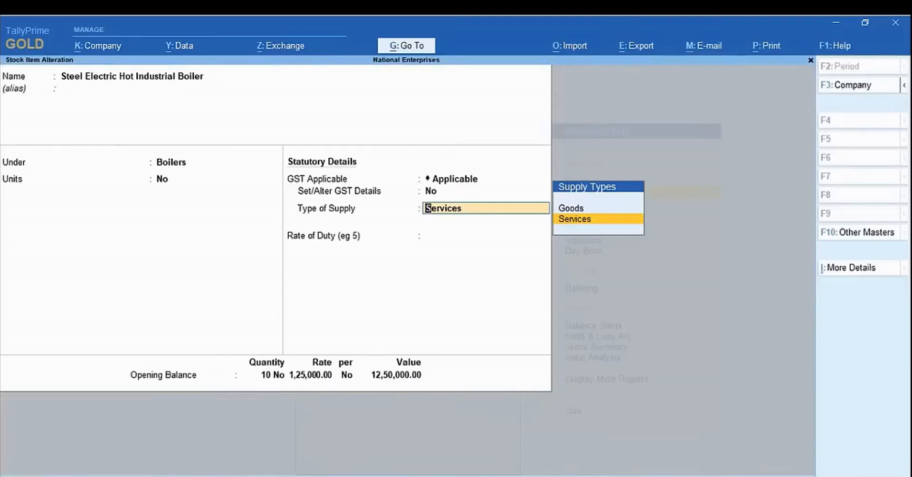
key("BackSpace")
type("y")
key("Return")
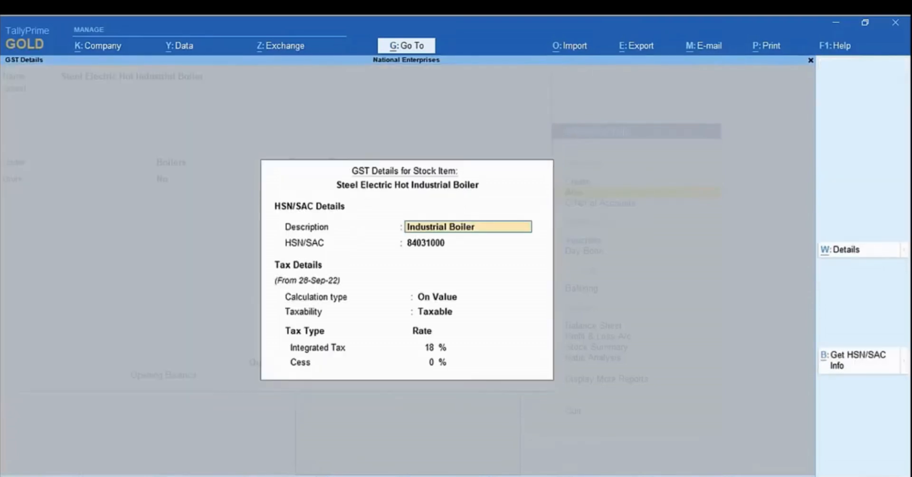
Check the stock item's HSN/SAC and tax details and accept them.
key("Return")
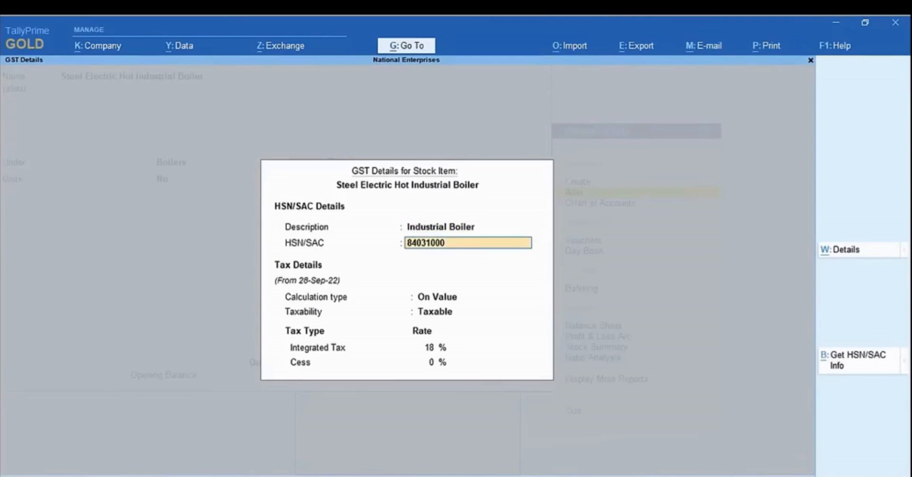
key("Return")
key("Return")
key("Return")
key("Return")
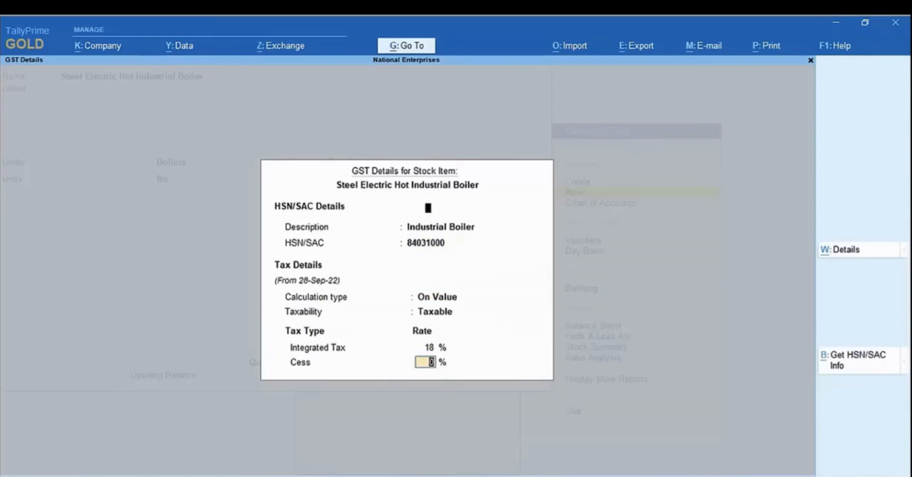
key("Return")
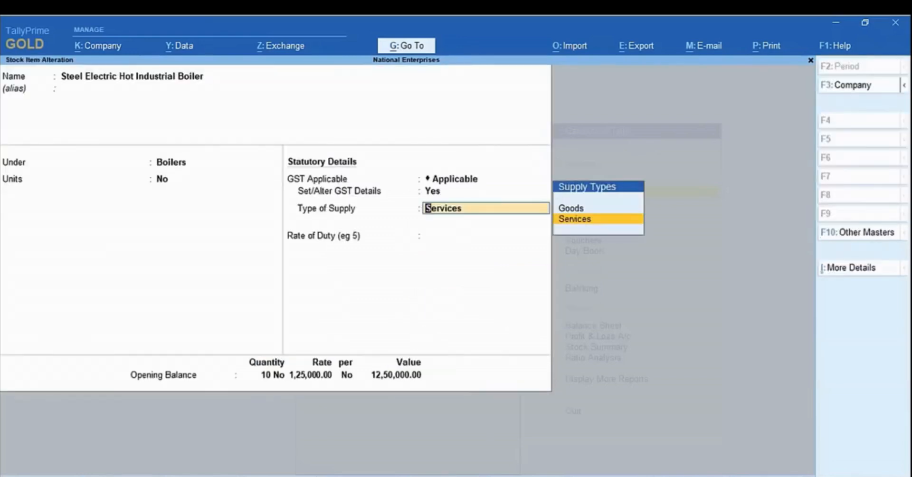
Set the stock item's Type of Supply to Goods and save the stock item.
key("Up")
key("Return")
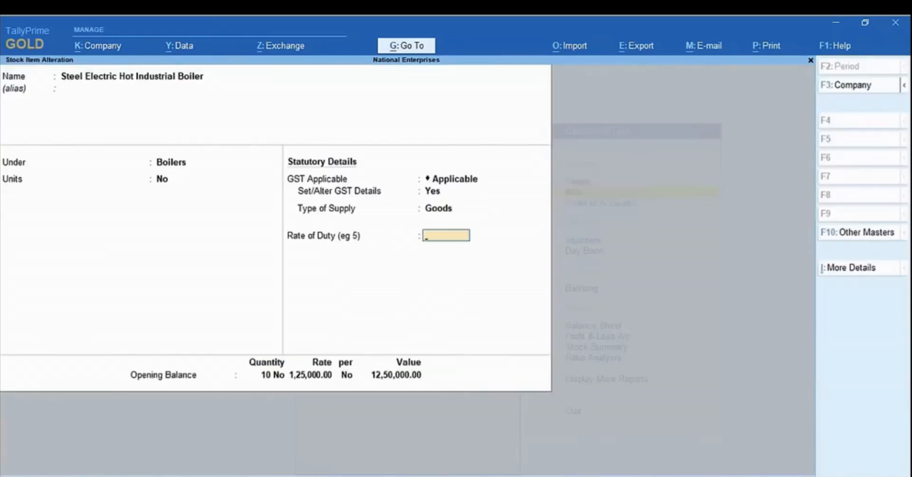
key("ctrl")
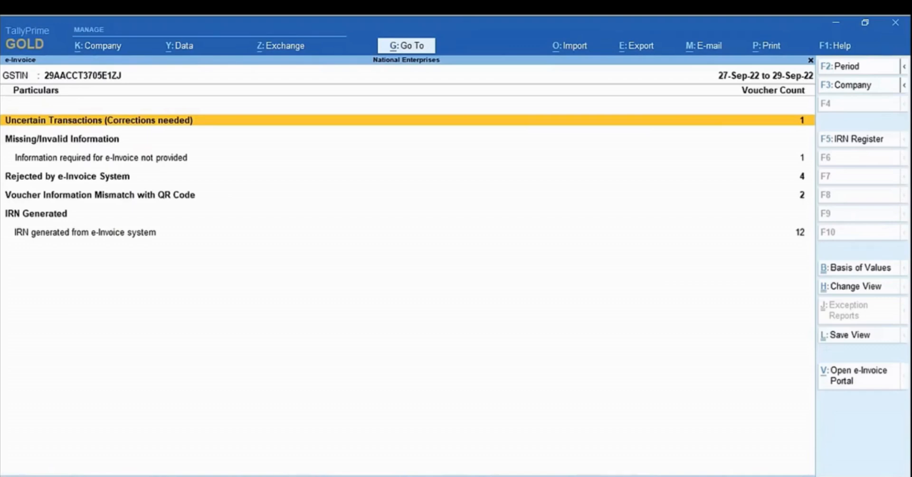
Open the vouchers rejected by the e-Invoice System and go to Diwakar and Company's sales voucher 114.
key("Down")
key("Down")
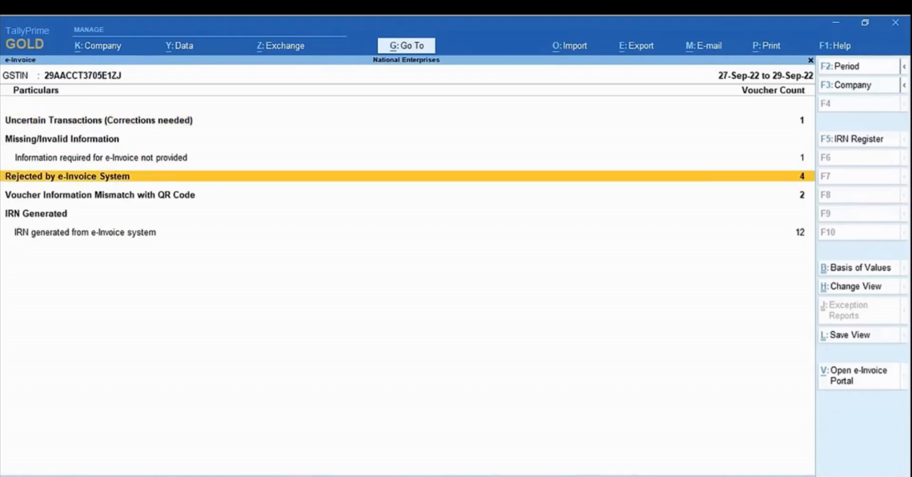
key("Return")
key("Down")
key("Down")
key("Down")
key("Down")
key("Down")
key("Down")
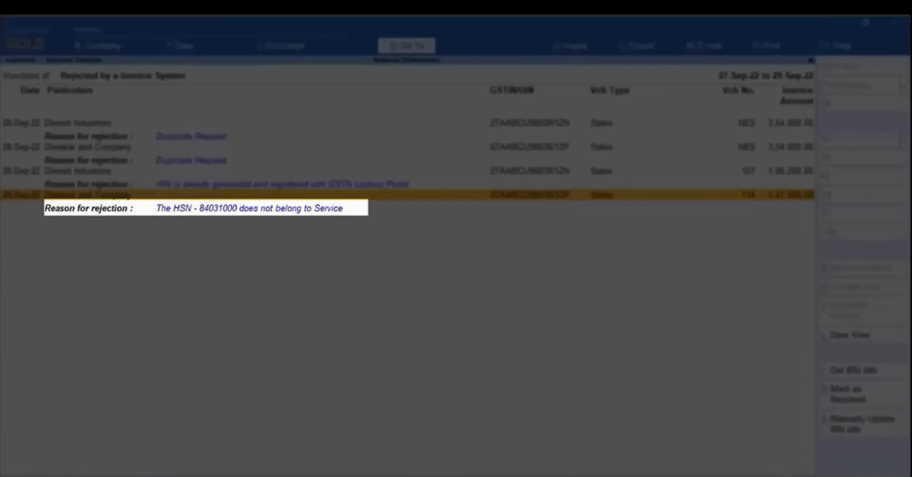
Open the rejected voucher 114, save it and resend its details for e-Invoice generation.
key("Return")
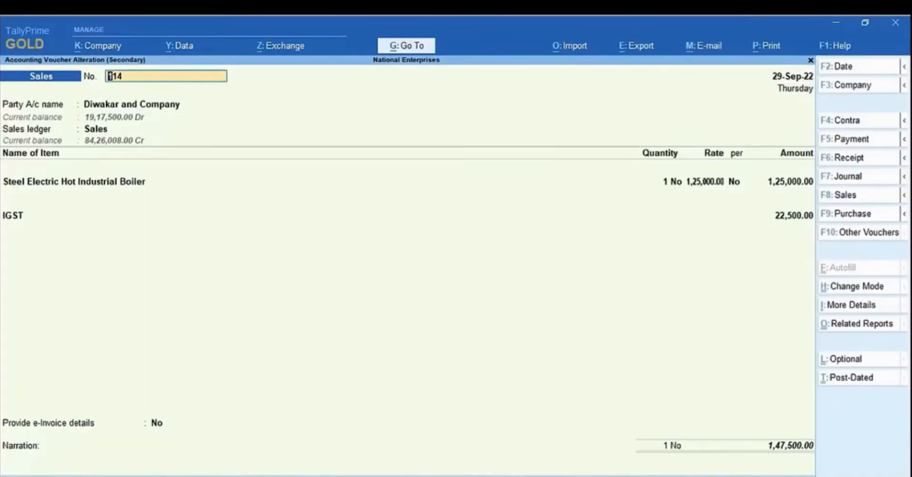
key("ctrl+a")
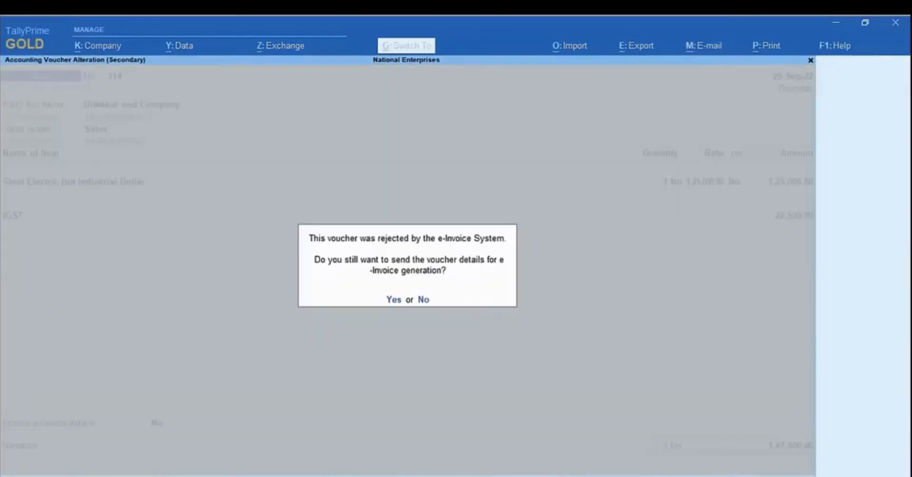
key("y")
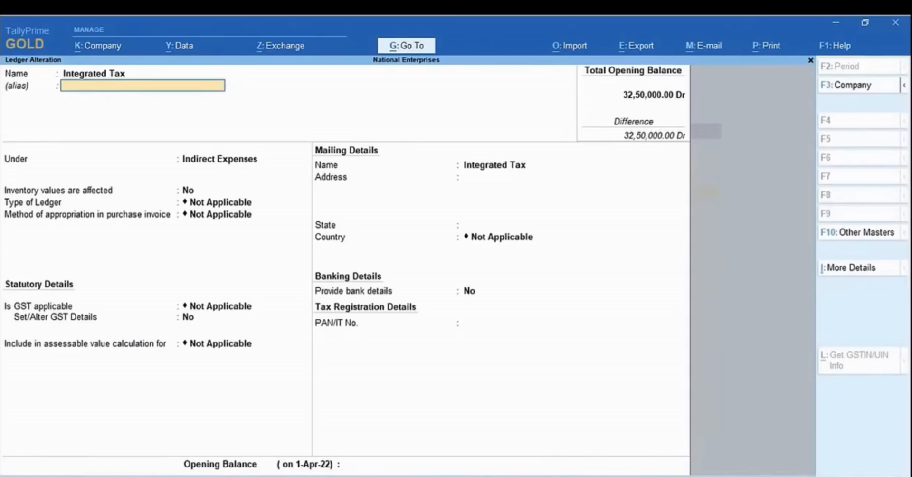
Set the Type of Ledger of the Integrated Tax ledger to Invoice Rounding.
key("Return")
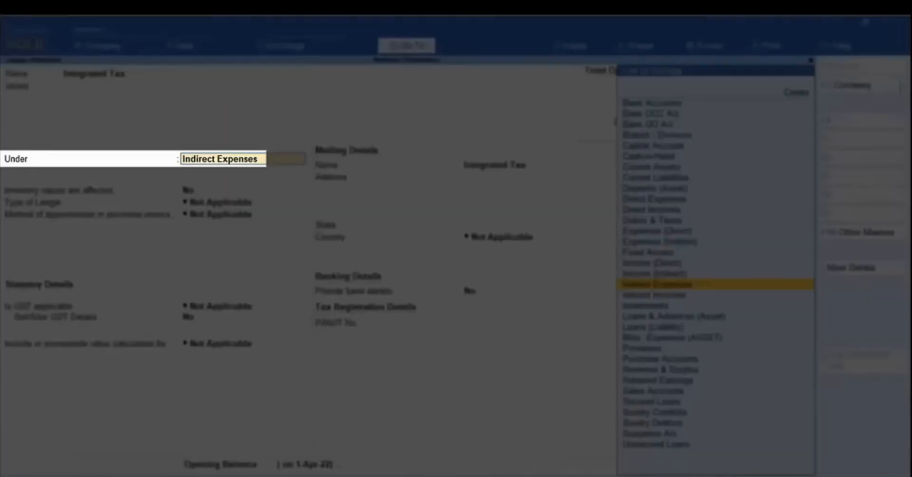
key("Return")
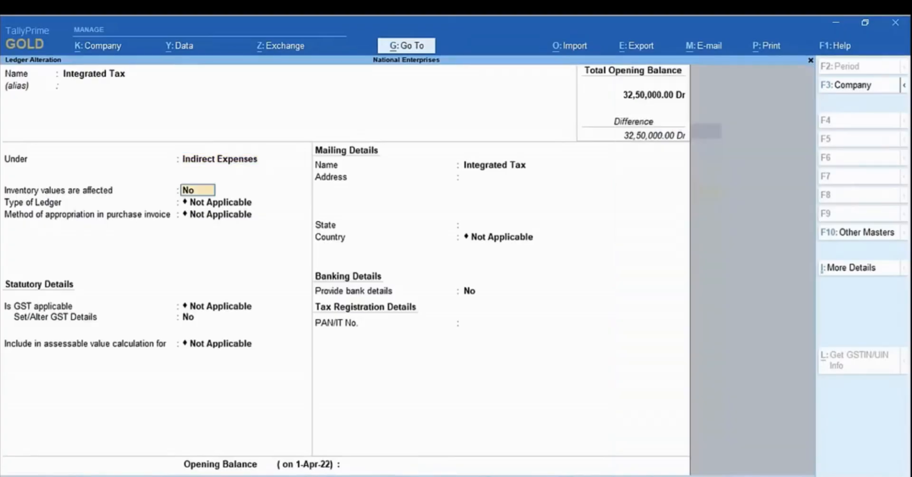
key("Return")
key("Down")
key("Down")
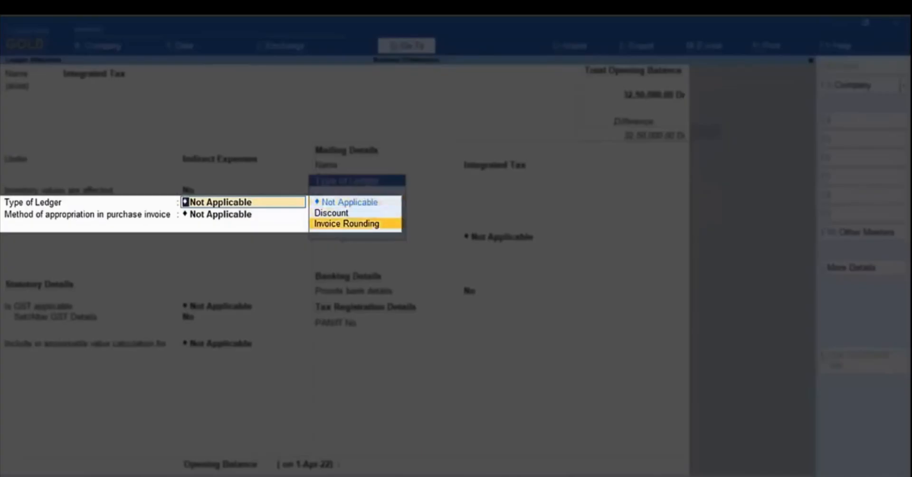
key("Return")
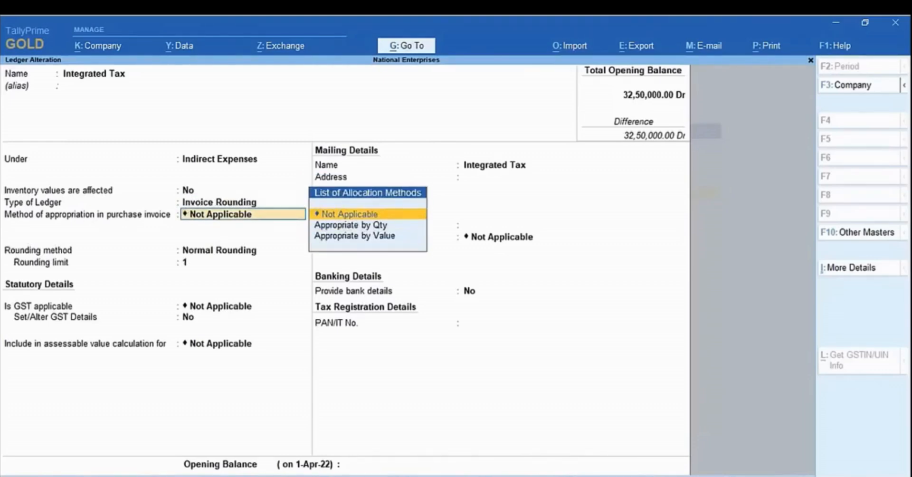
Return to the Integrated Tax ledger's group and change it to Duties & Taxes.
key("Return")
key("BackSpace")
key("BackSpace")
key("BackSpace")
key("BackSpace")
key("Up")
key("Up")
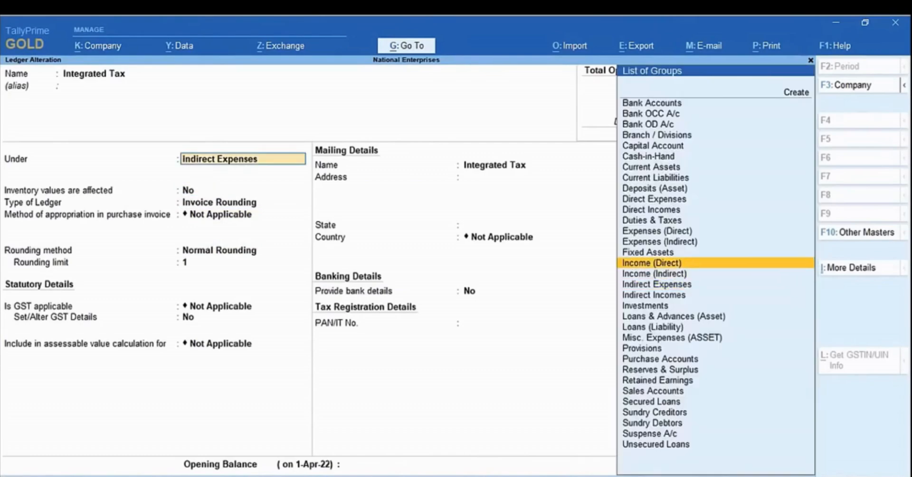
key("Up")
key("Up")
key("Up")
key("Up")
key("Return")
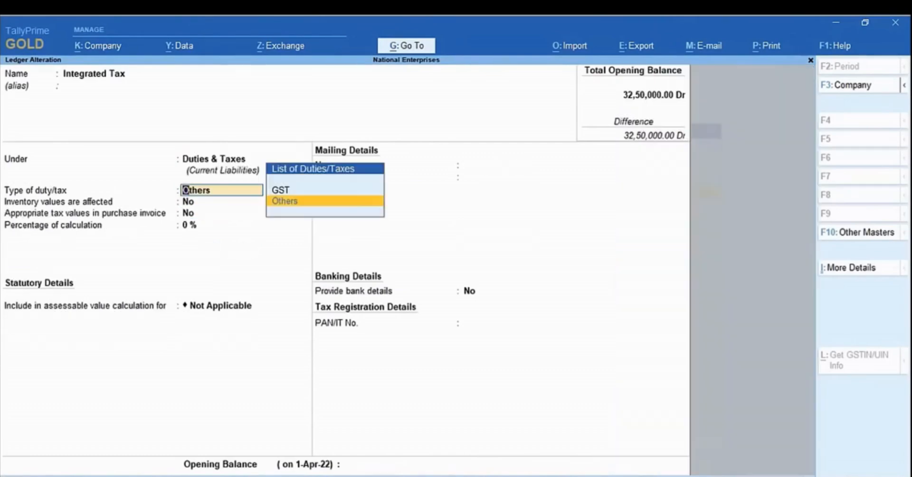
Set the ledger's type of duty/tax to GST with Integrated Tax as the tax type, and save the ledger.
key("Up")
key("Return")
key("Return")
key("ctrl+a")
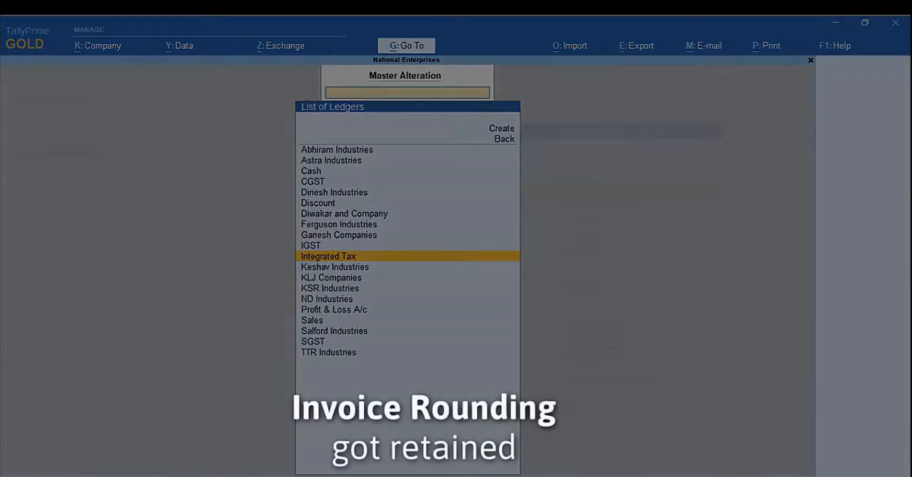
Leave the ledger list and go to the vouchers rejected by the e-Invoice System.
key("Escape")
key("Escape")
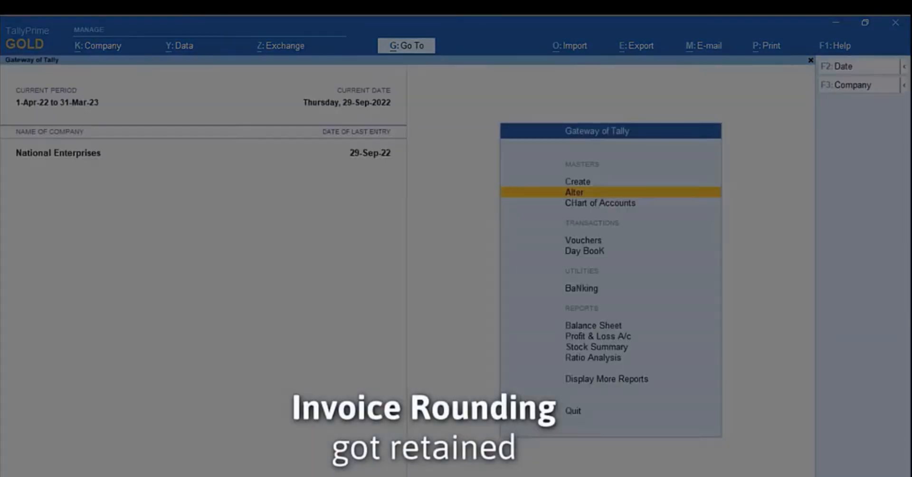
key("Down")
key("Down")
key("Down")
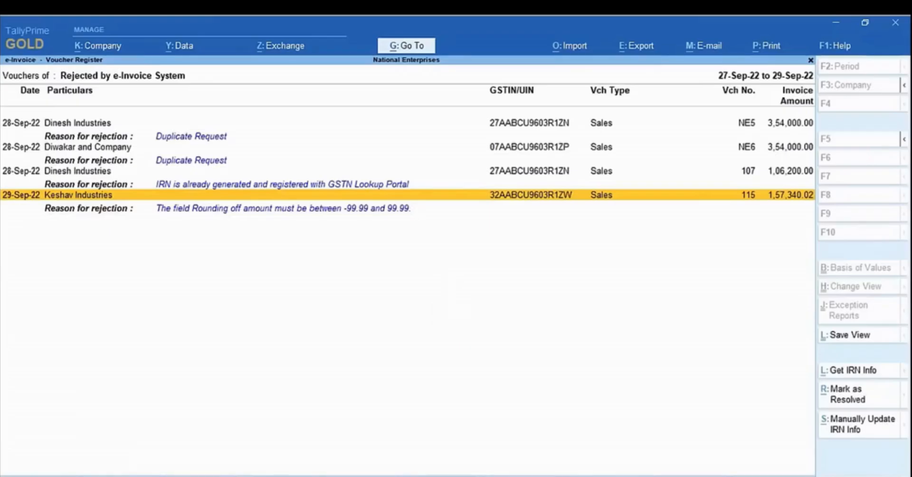
Open the Integrated Tax ledger for alteration from the rejected voucher list and go to its group.
key("alt+g")
key("ctrl+a")
key("Down")
key("Return")
key("Down")
key("Down")
key("Down")
key("Down")
key("Down")
key("Down")
key("Down")
key("Down")
key("Down")
key("Down")
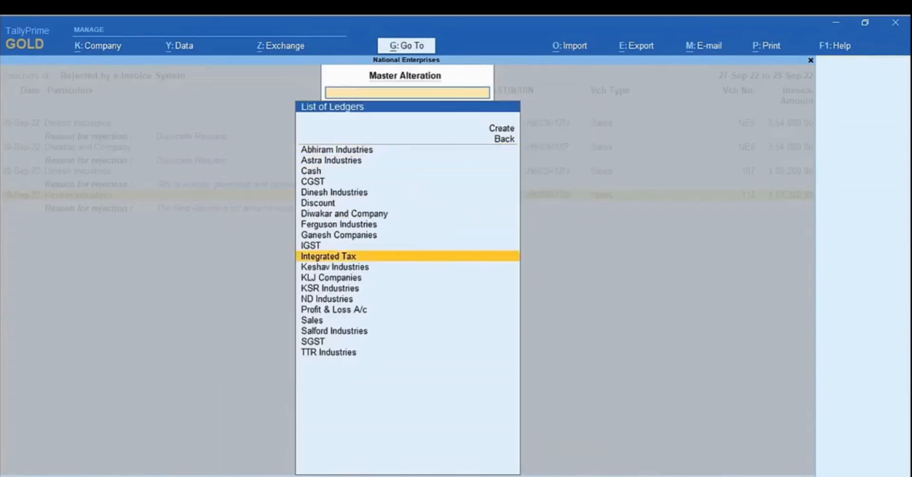
key("Return")
key("Return")
key("Return")
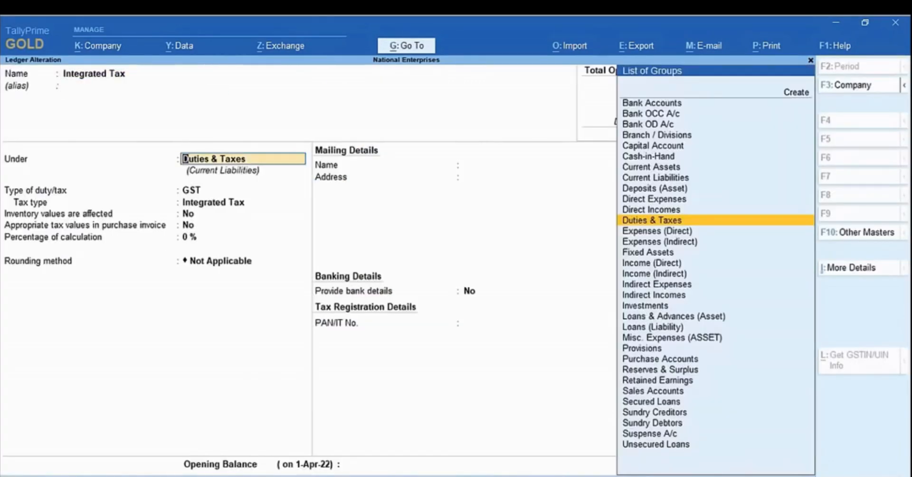
Change the Integrated Tax ledger's group to Indirect Expenses.
key("Down")
key("Down")
key("Down")
key("Down")
key("Down")
key("Down")
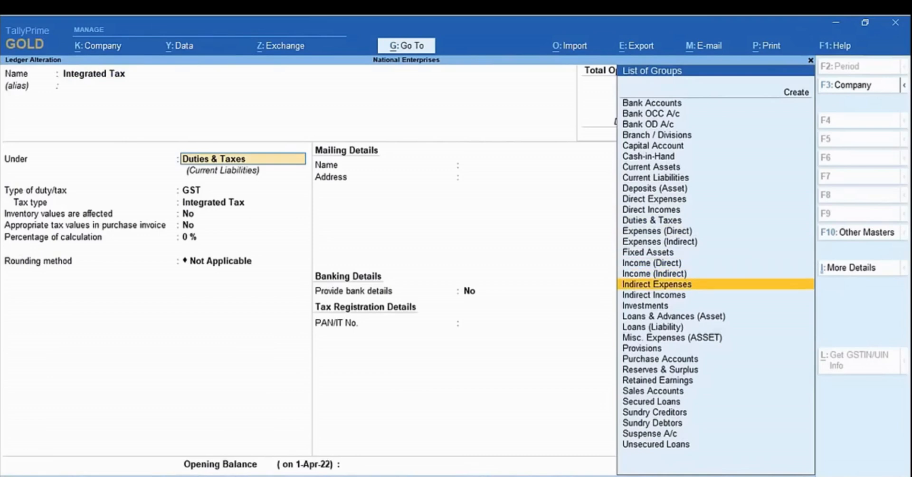
key("Return")
Set the Integrated Tax ledger's type of ledger to Not Applicable.
key("Return")
key("Up")
key("Up")
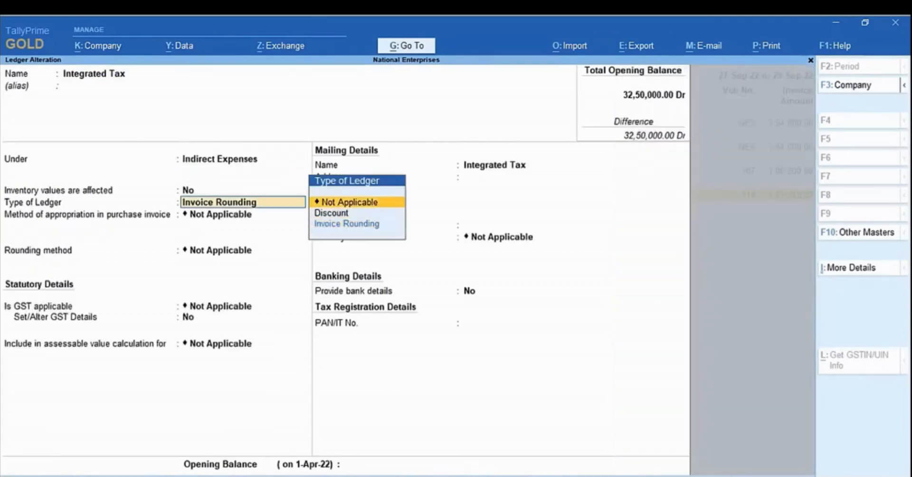
key("Return")
Go back to the Integrated Tax ledger's group and set it to Duties & Taxes.
key("BackSpace")
key("BackSpace")
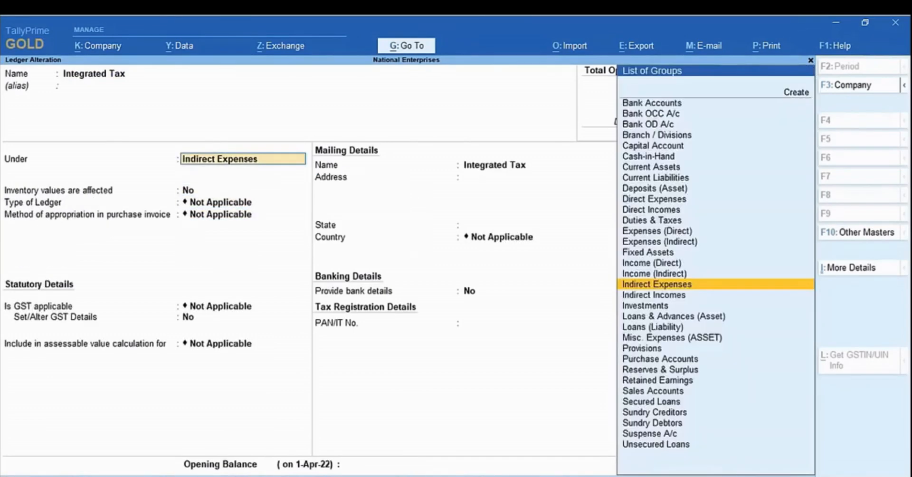
key("Up")
key("Up")
key("Up")
key("Up")
key("Up")
key("Up")
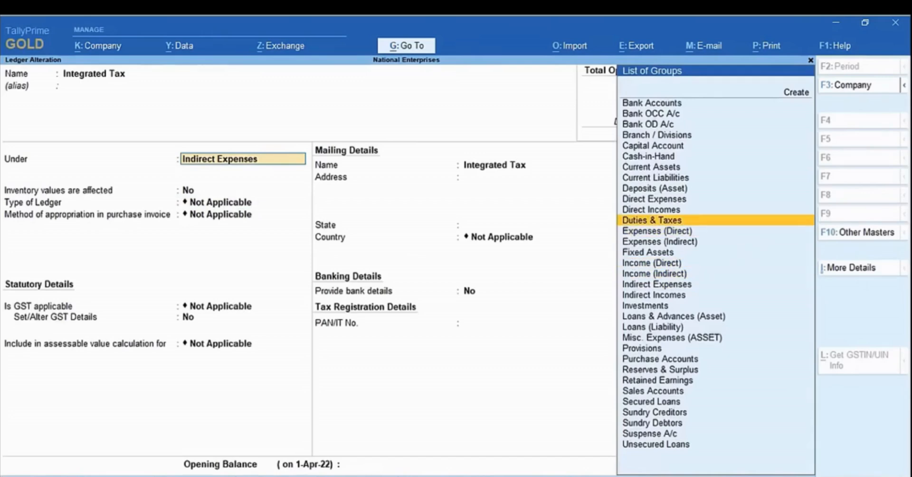
key("Return")
Choose GST as the type of duty/tax with Integrated Tax as the tax type, and save the Integrated Tax ledger.
key("Up")
key("Return")
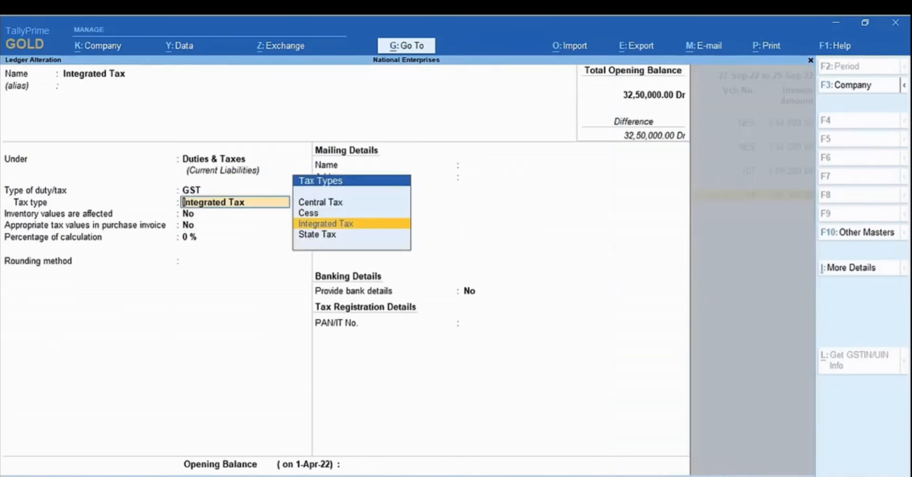
key("Return")
key("Return")
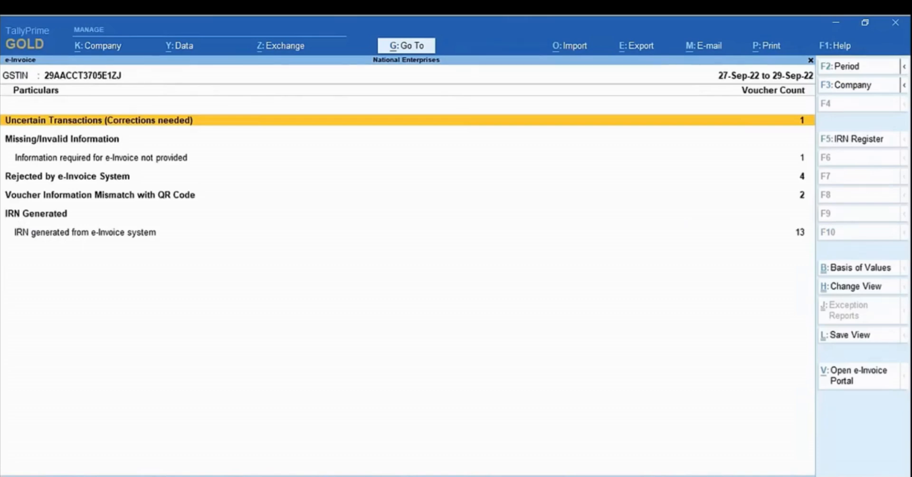
Open Keshav Industries' sales voucher 115 from the vouchers rejected by the e-Invoice System and resend it for e-Invoice generation.
key("Down")
key("Down")
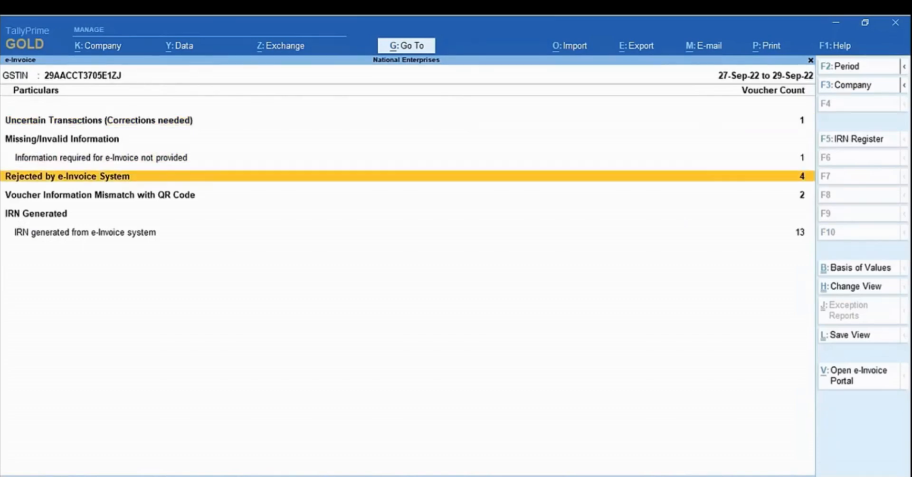
key("Return")
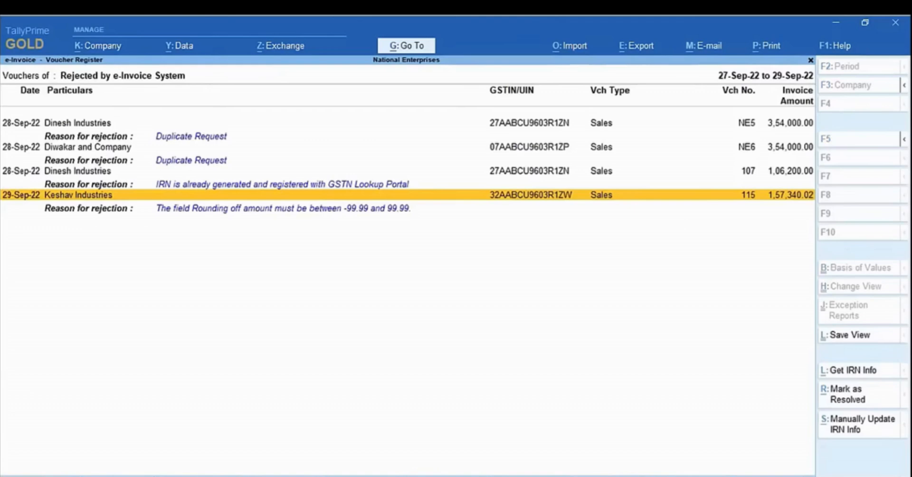
key("Return")
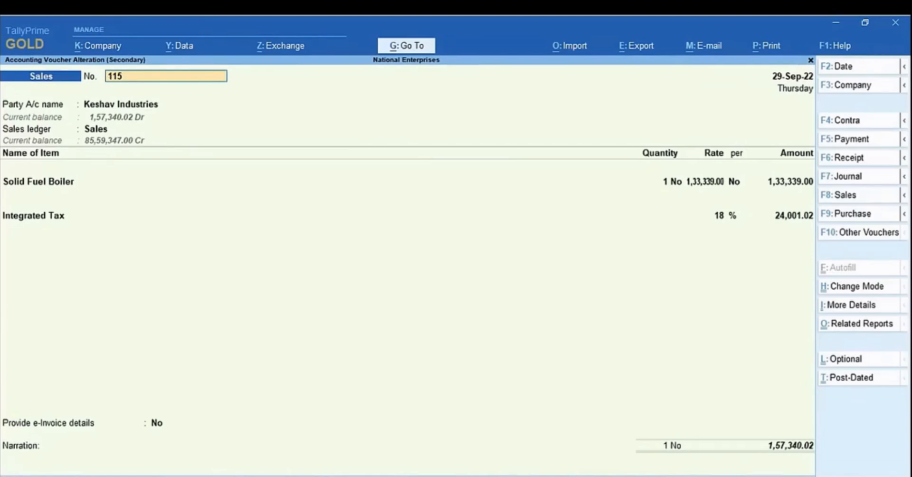
key("ctrl")
key("ctrl+a")
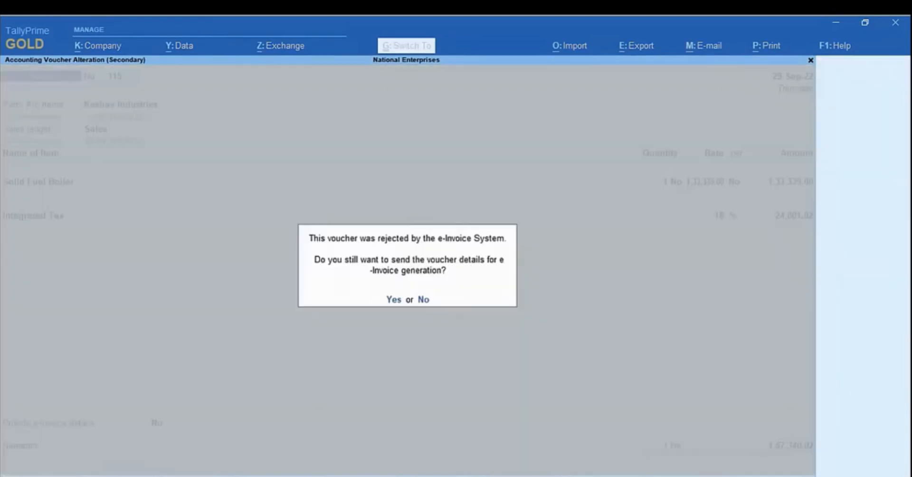
key("y")
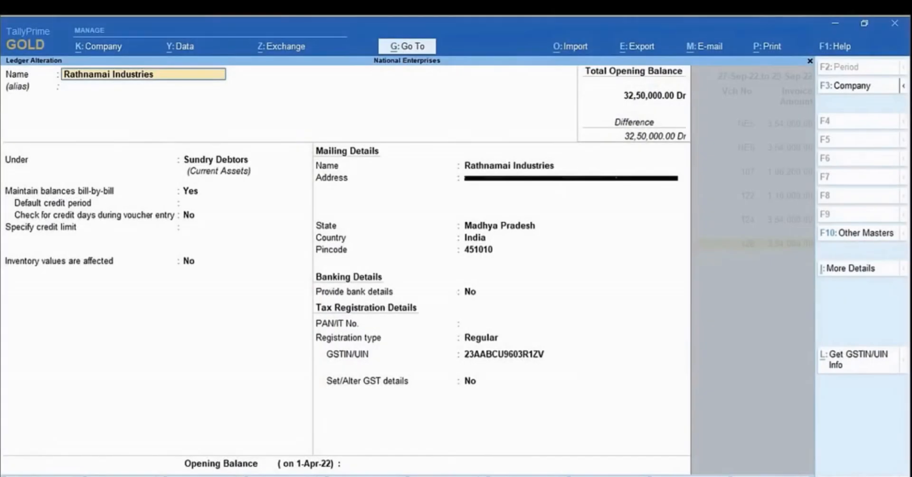
Set the address in Rathnamai Industries' mailing details to Indore and save the ledger.
key("Return")
key("Return")
key("Return")
key("Return")
key("Return")
key("Return")
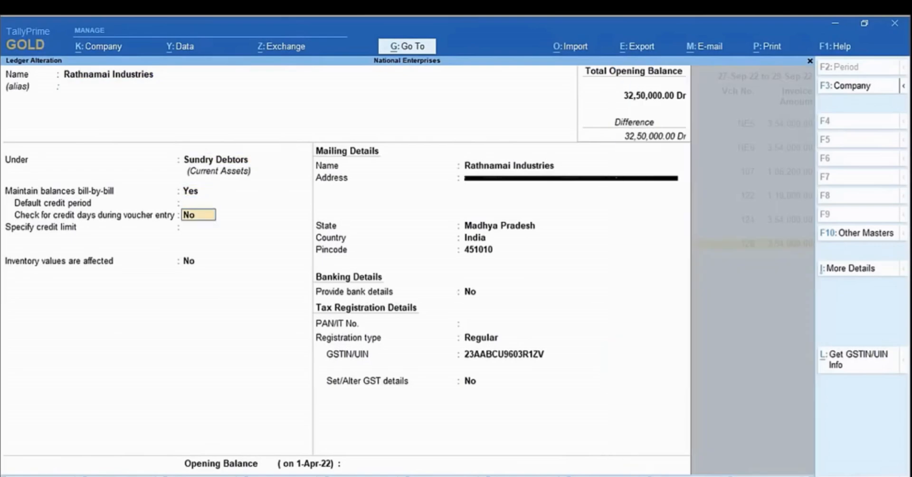
key("Return")
key("Return")
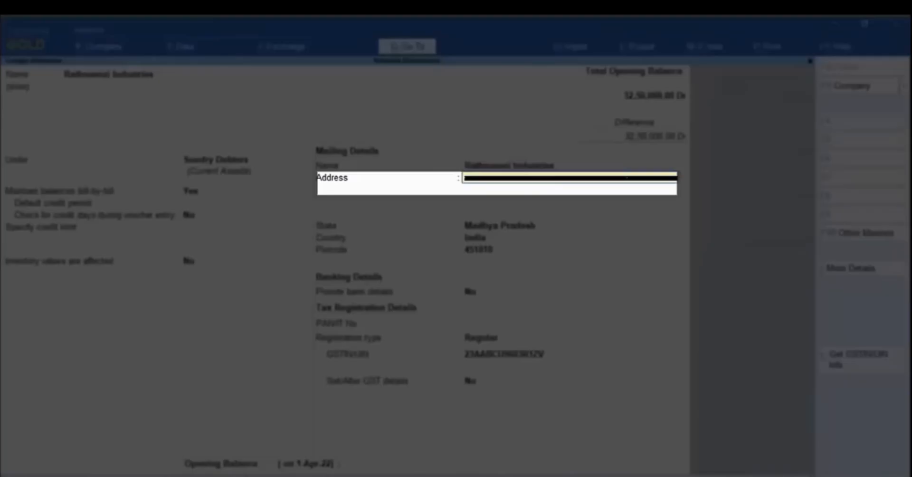
type("Indore")
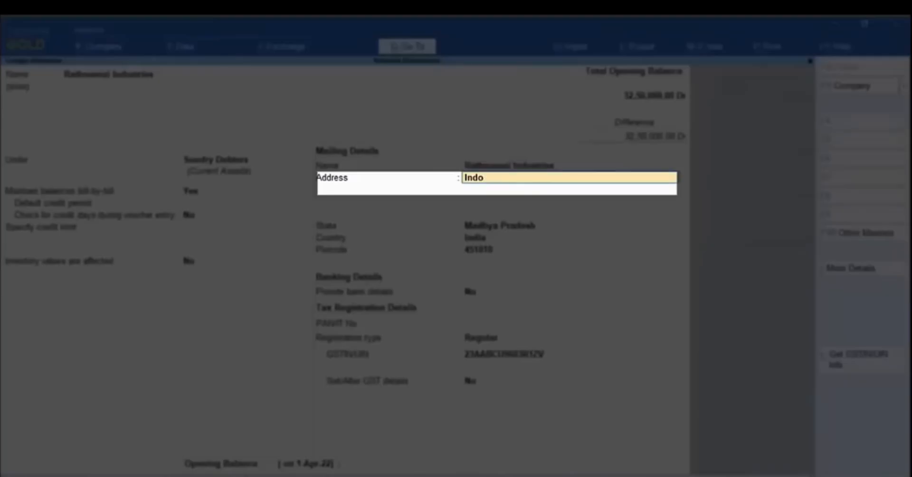
key("Return")
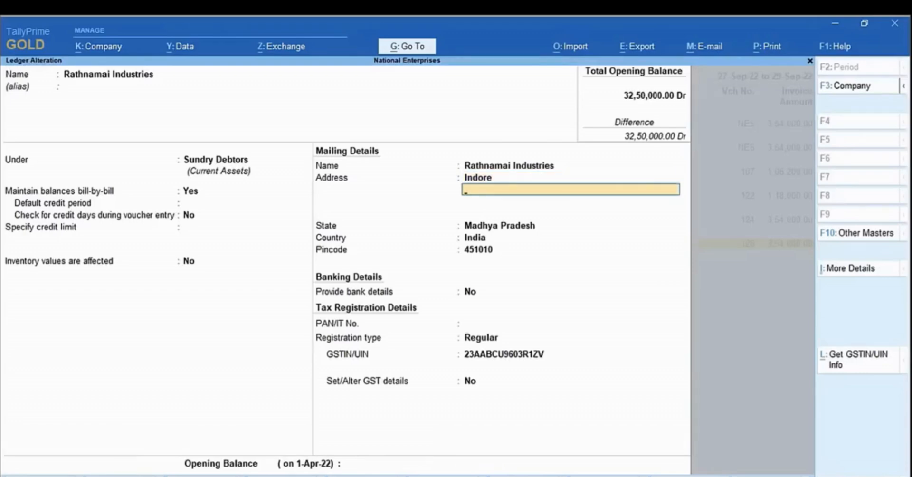
key("ctrl+a")
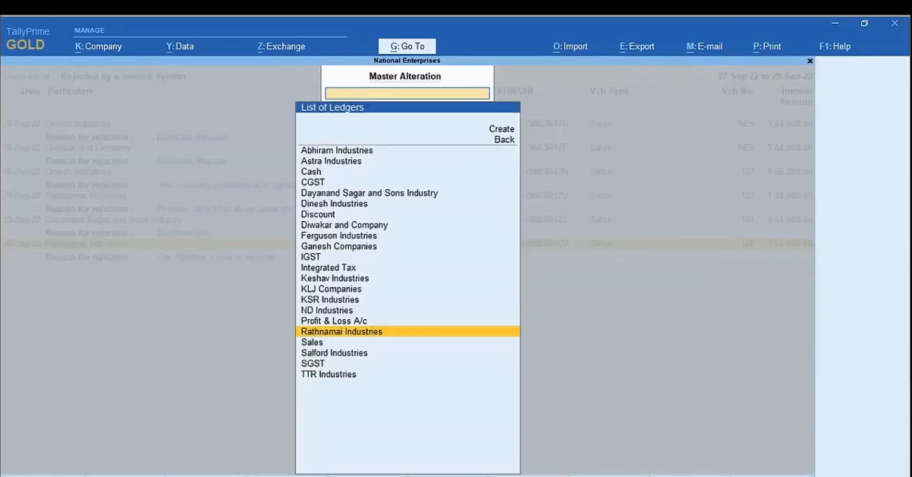
Leave ledger alteration and open Rathnamai Industries' sales voucher 126 from the vouchers rejected by the e-Invoice System.
key("Escape")
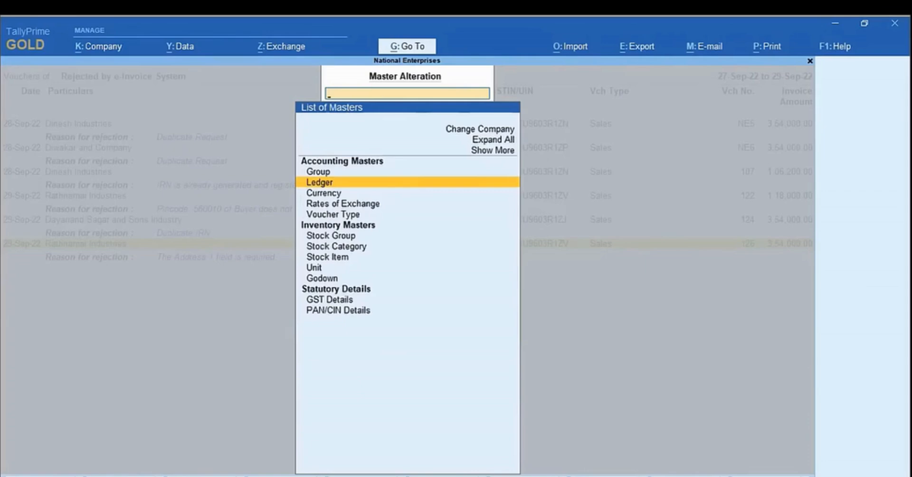
key("Escape")
key("Escape")
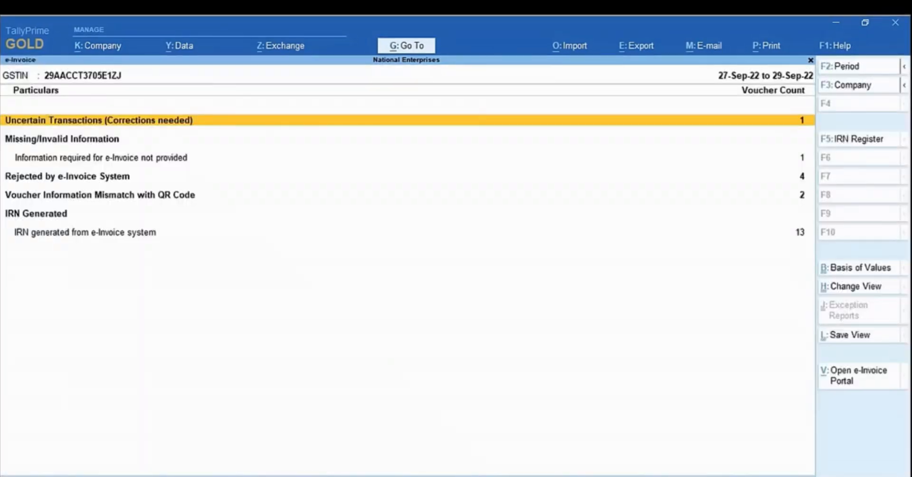
key("Down")
key("Down")
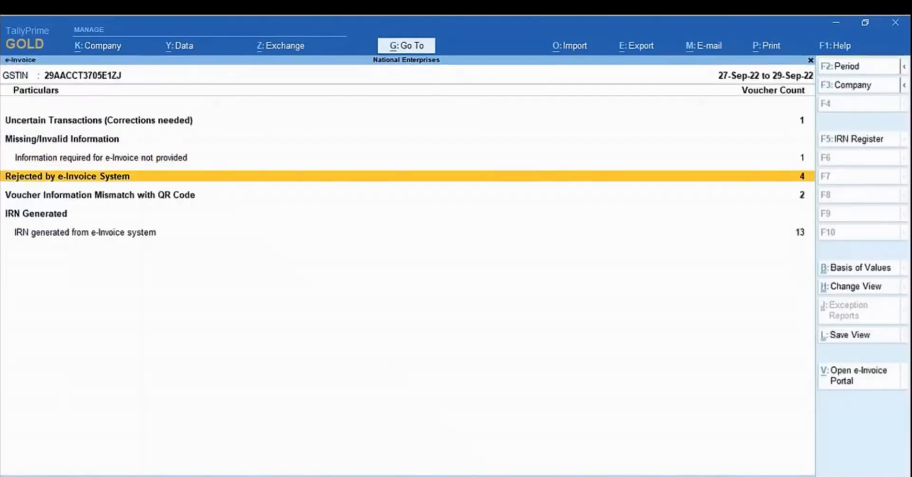
key("Return")
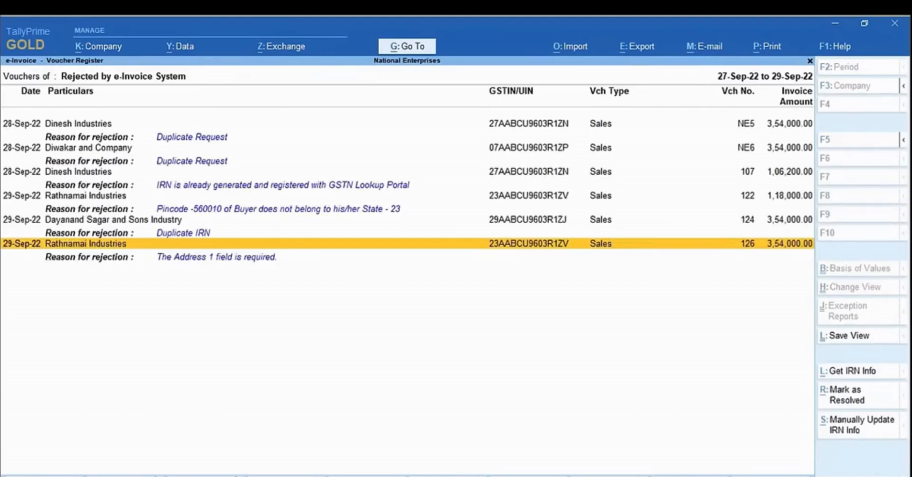
key("Return")
key("Return")
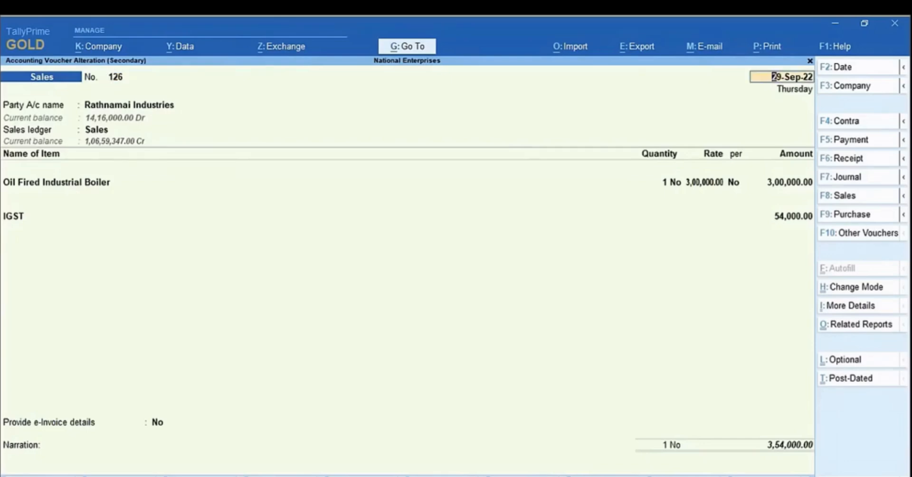
Accept the dispatch and party details of voucher 126 and resend the voucher for e-Invoice generation.
key("Return")
key("Return")
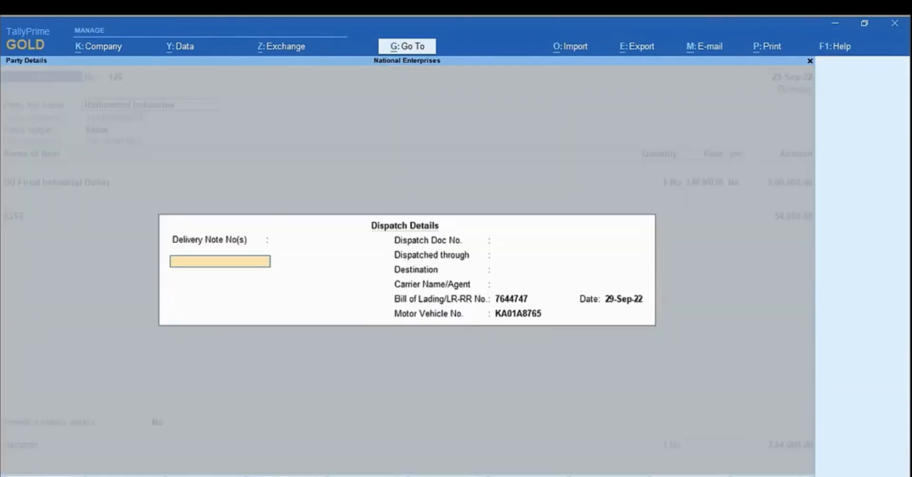
key("ctrl+a")
key("Return")
key("Return")
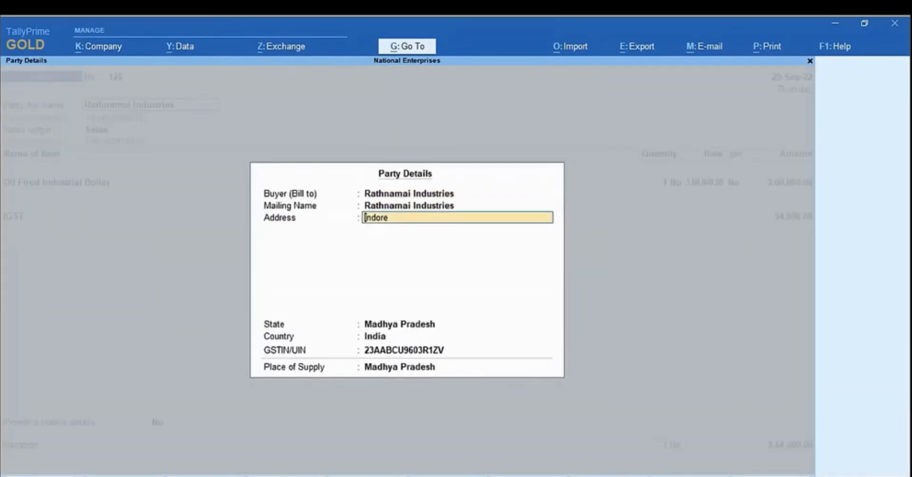
key("ctrl+a")
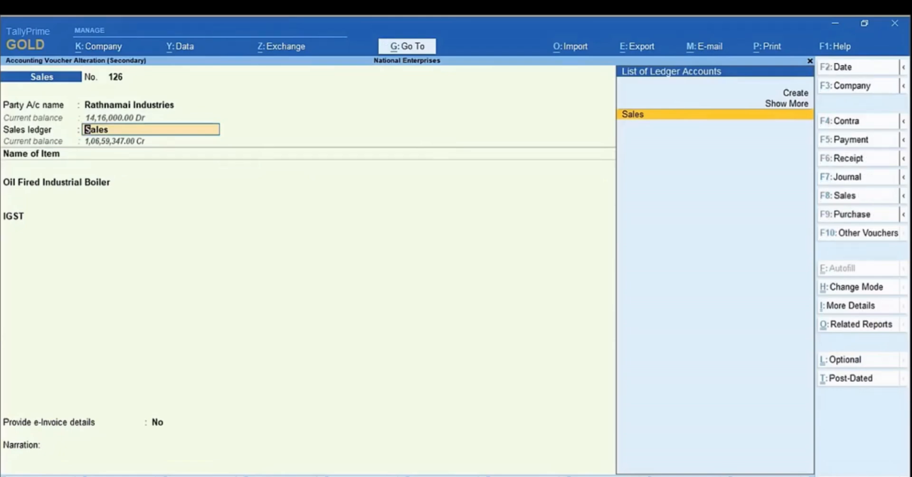
key("ctrl+a")
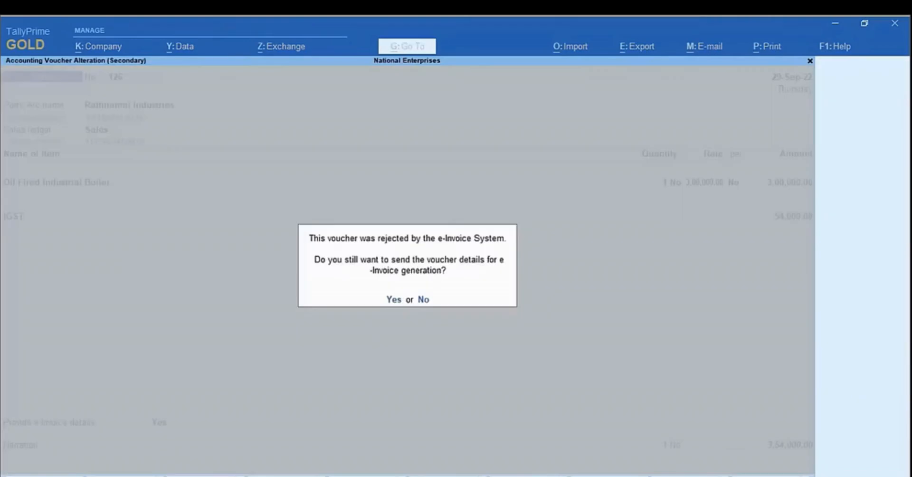
key("y")
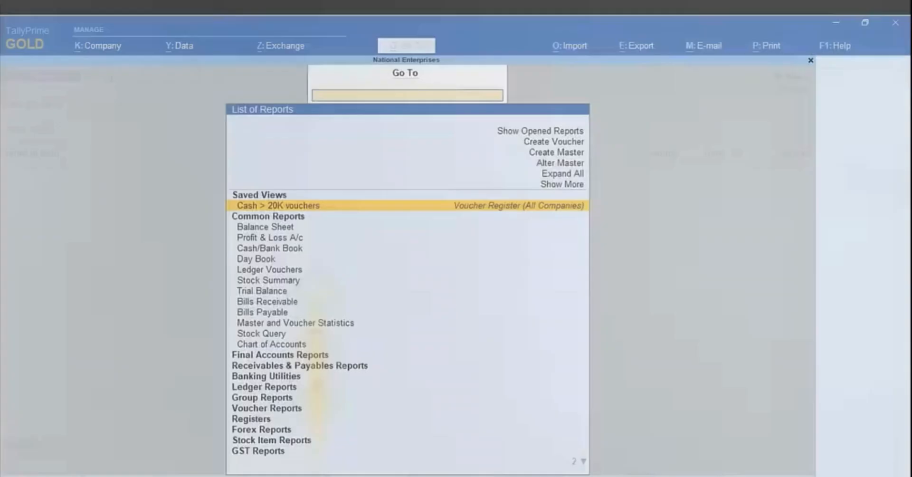
Open the ND Industries ledger for alteration.
key("Up")
key("Up")
key("Up")
key("Return")
key("Down")
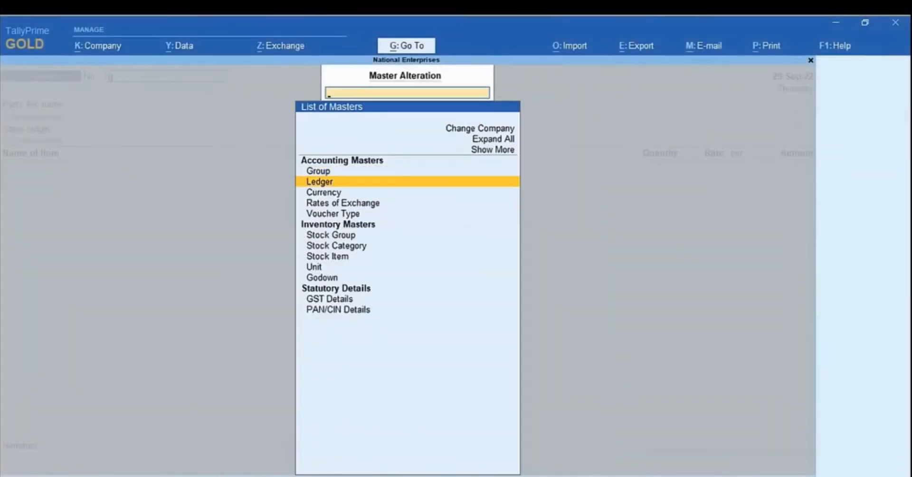
key("Return")
key("Down")
key("Down")
key("Down")
key("Down")
key("Down")
key("Down")
key("Down")
key("Down")
key("Down")
key("Down")
key("Down")
key("Down")
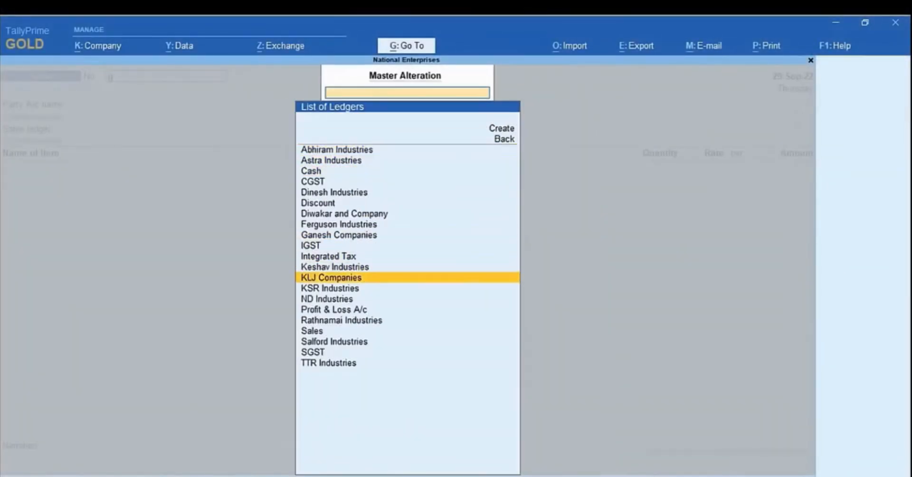
key("Down")
key("Down")
key("Return")
Set the pincode in ND Industries' mailing details to 110015 and save the ledger.
left_click(525, 249)
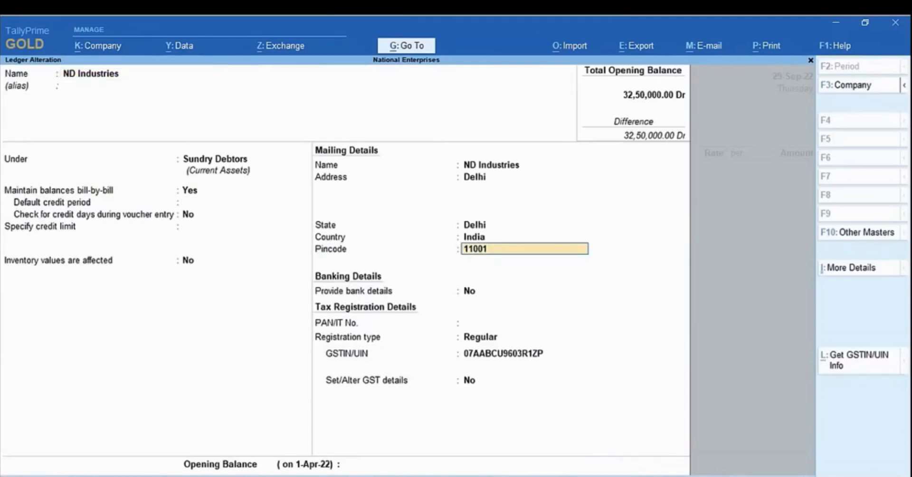
type("110015")
key("Return")
key("ctrl+a")
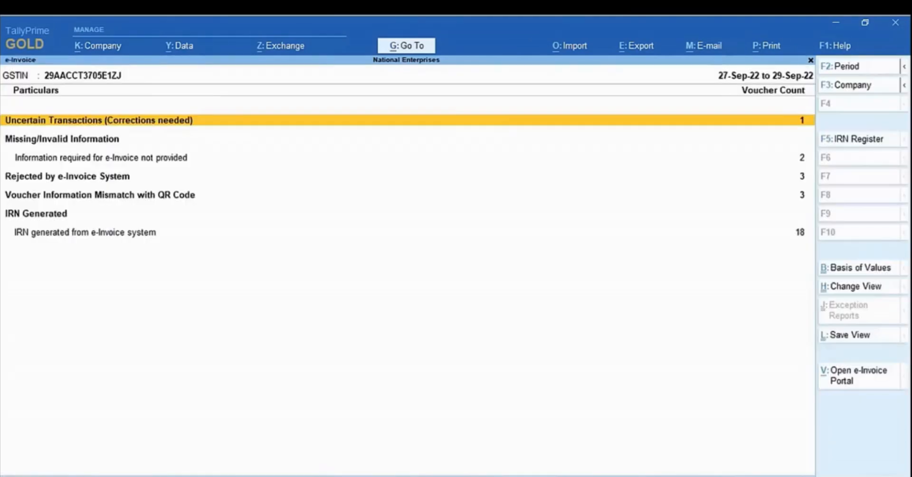
Open ND Industries' sales voucher 121 from the vouchers lacking required e-Invoice information, and save it with its e-Invoice generated.
key("Down")
key("Down")
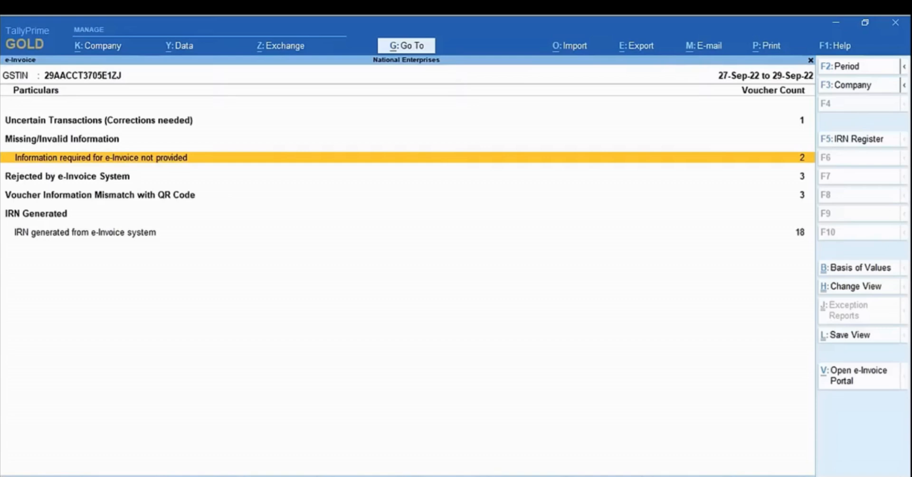
key("Return")
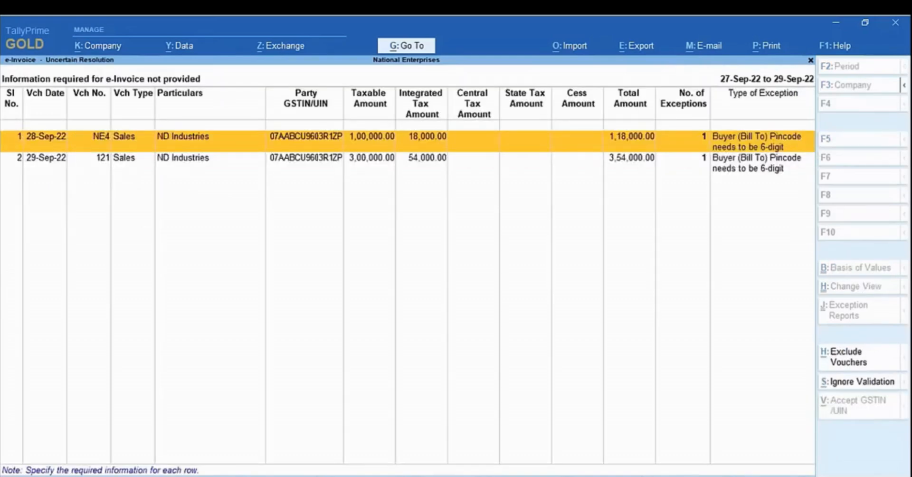
key("Down")
key("Return")
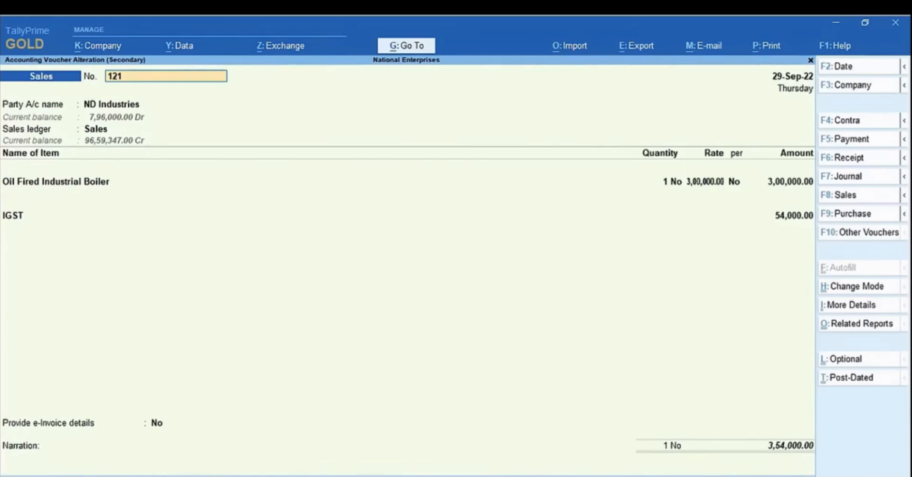
key("ctrl+a")
key("y")
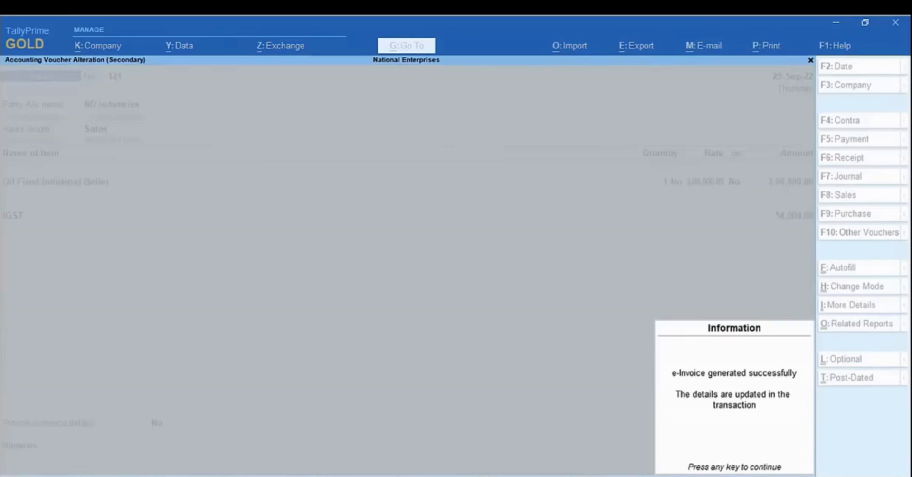
key("Return")
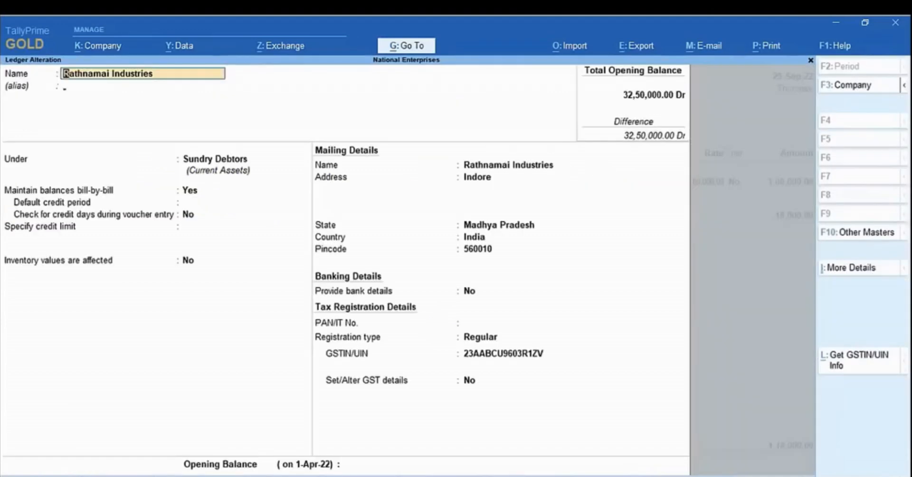
Set the pincode in the mailing details of the Rathnamai Industries ledger to 451010.
key("Return")
key("Return")
key("Return")
key("Return")
key("Return")
key("Return")
key("Return")
key("Return")
key("Return")
key("Return")
key("Return")
key("Return")
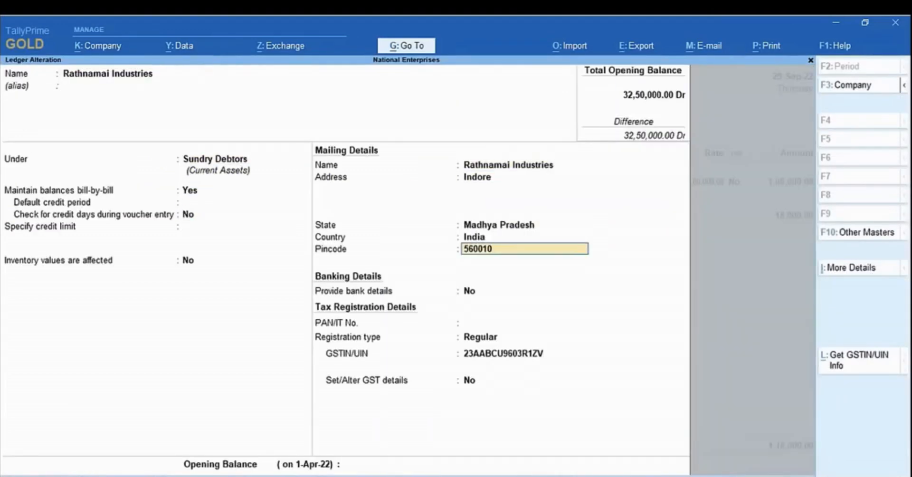
type("45")
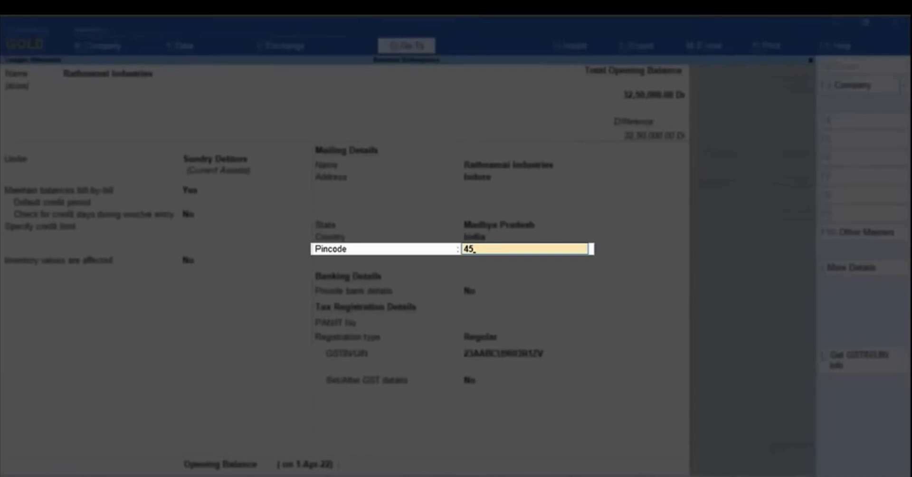
type("1010")
key("Return")
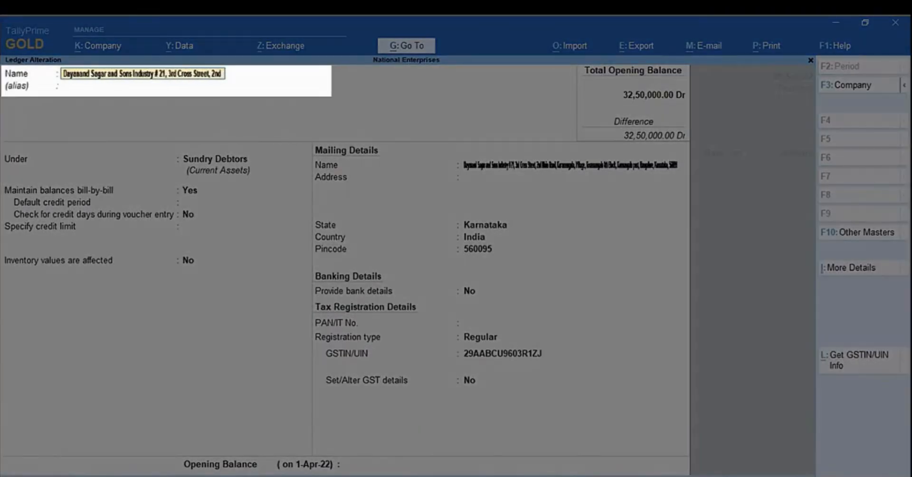
Shorten the overlong ledger name to Dayanand Sagar and Sons Industry by removing the address text from it.
key("BackSpace")
key("BackSpace")
key("BackSpace")
key("BackSpace")
key("BackSpace")
key("BackSpace")
key("BackSpace")
key("BackSpace")
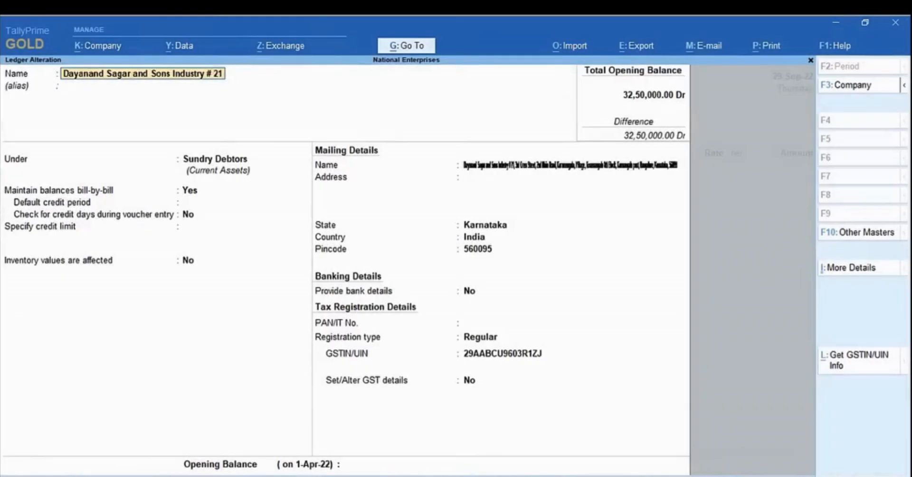
key("Return")
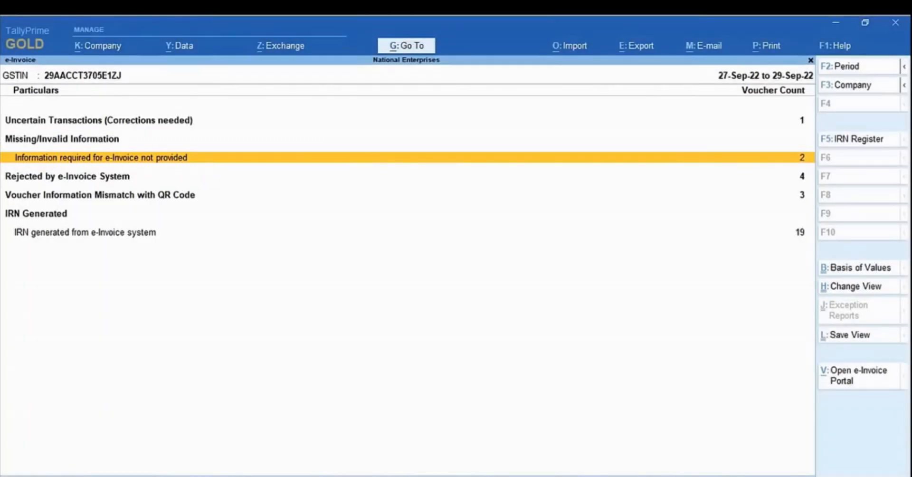
Open Dayanand Sagar and Sons Industry's sales voucher 123 from the vouchers lacking required e-Invoice information, and save it with its e-Invoice generated.
key("Return")
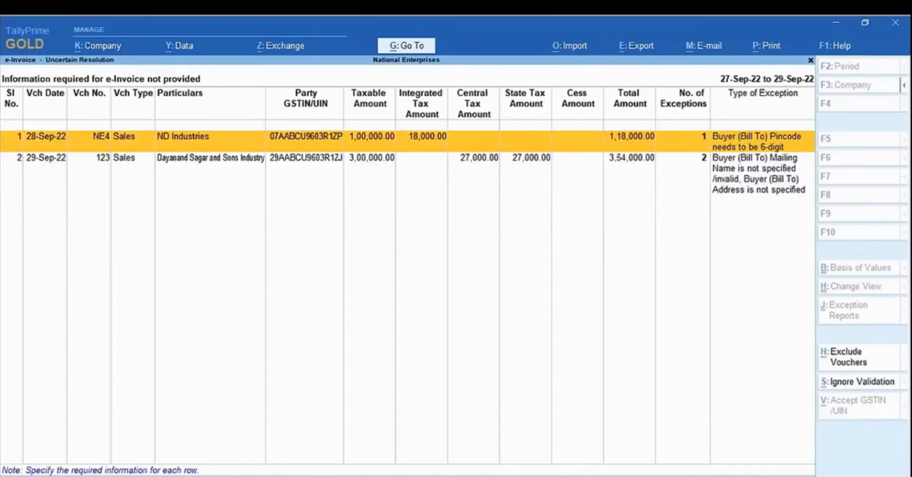
key("Down")
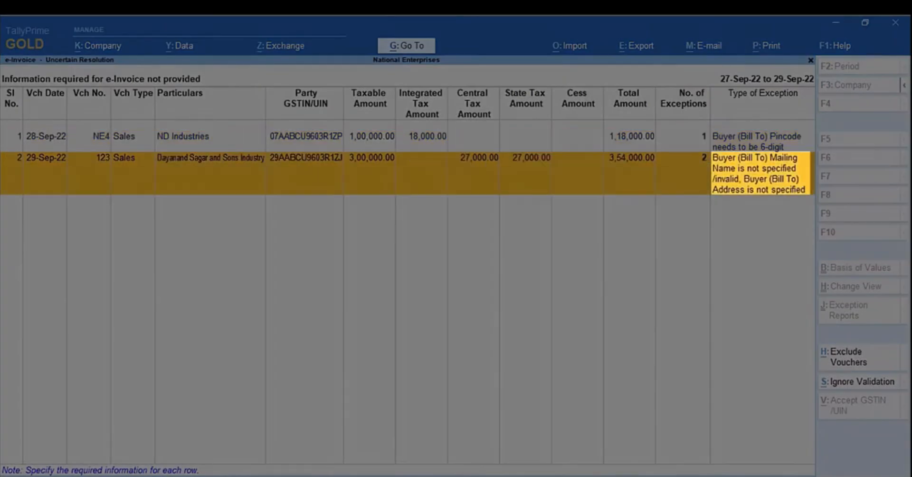
key("Return")
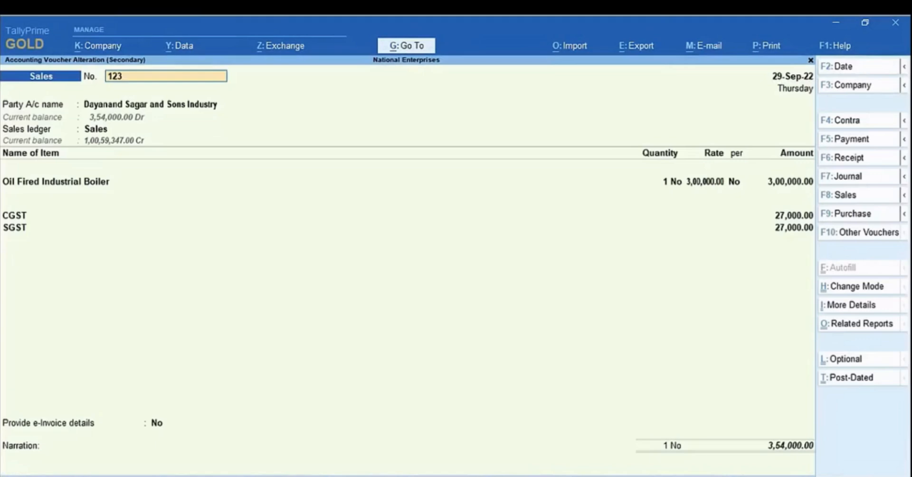
key("Return")
key("Return")
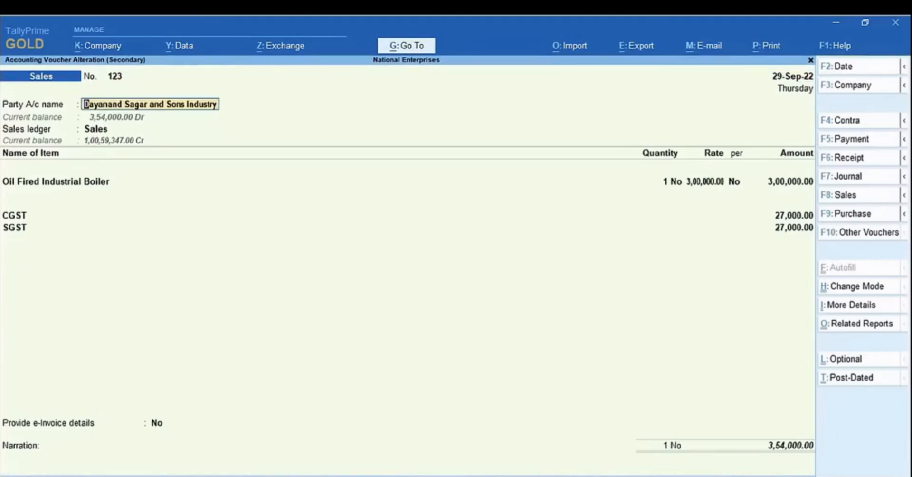
key("ctrl")
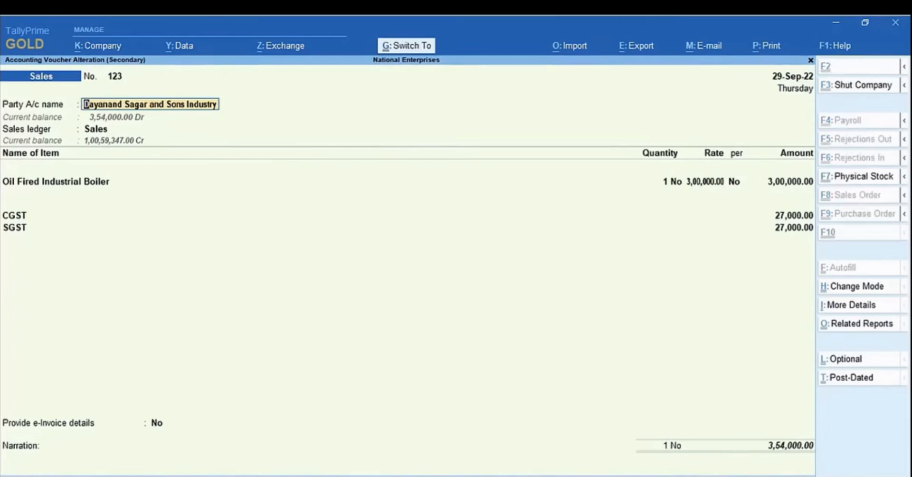
key("ctrl+a")
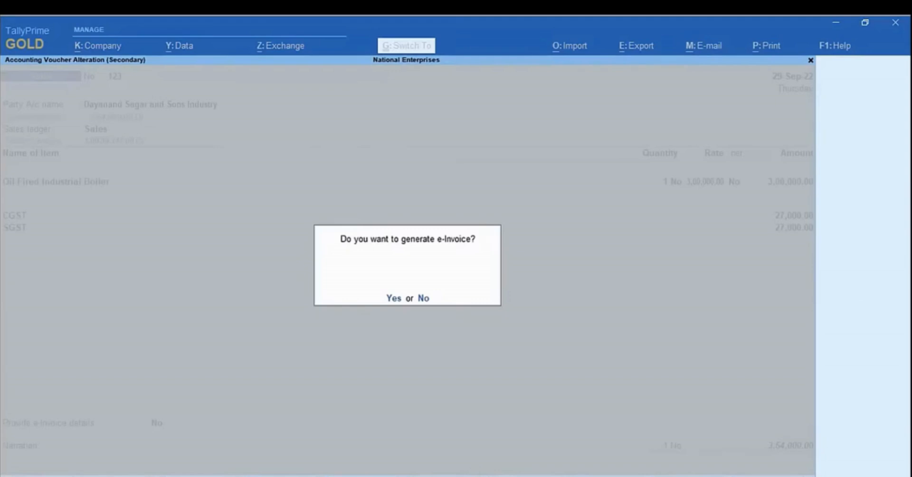
key("y")
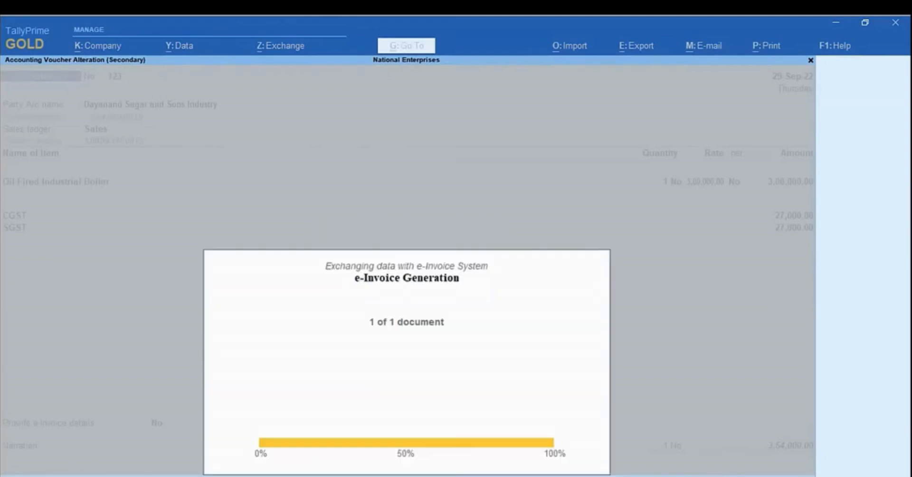